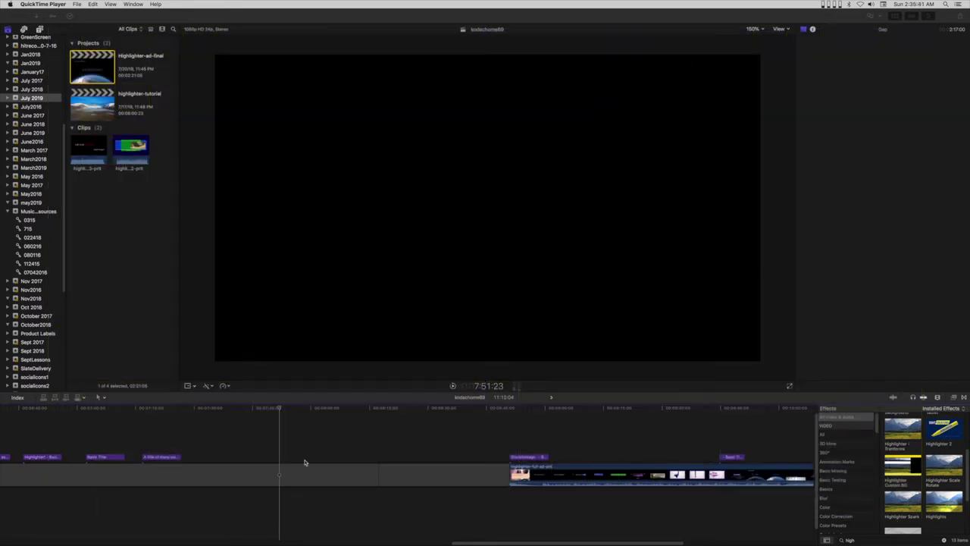
- Add a Basic Title clip at the playhead and move the playhead back onto it
left_click(290, 474)
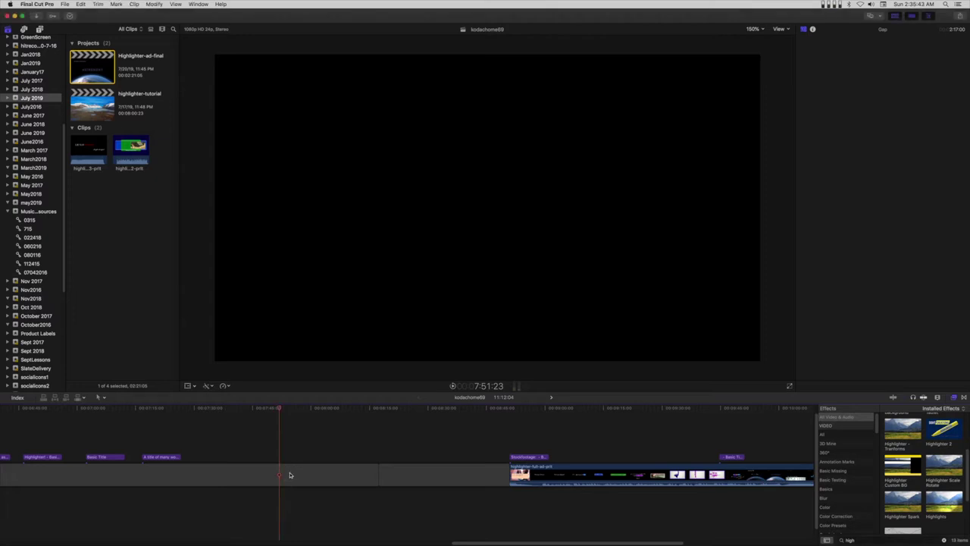
key("ctrl+t")
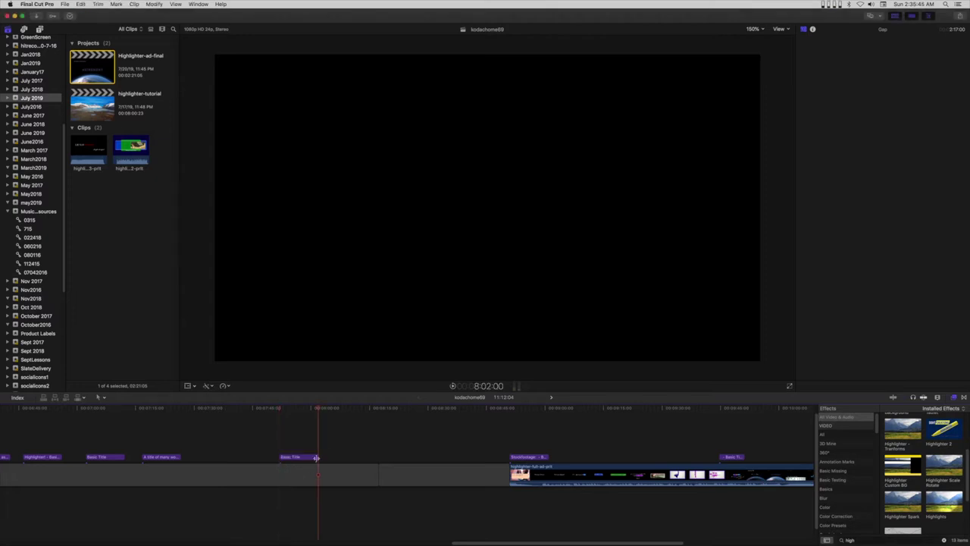
left_click_drag(320, 410, 290, 409)
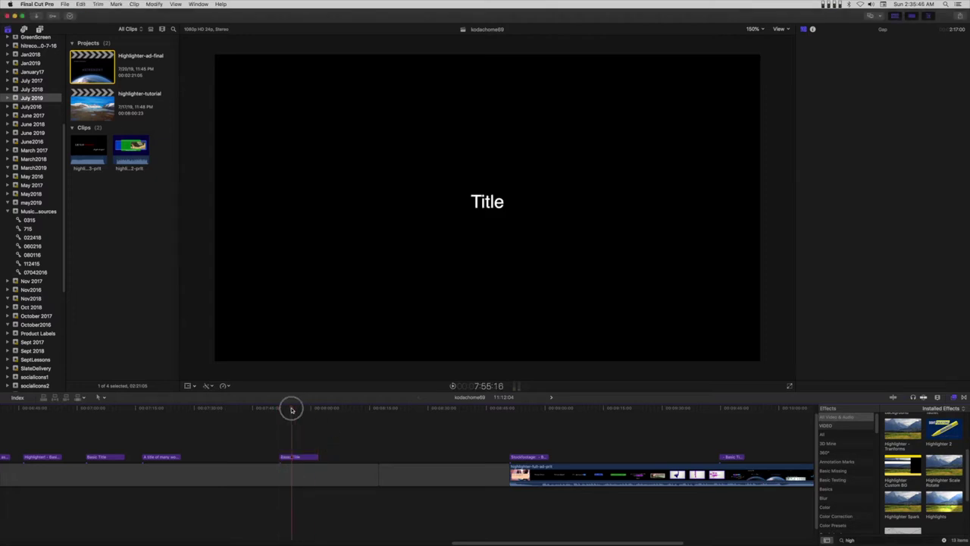
- Nudge the title text slightly upward and replace 'Title' with 'Type in your title'
left_click(299, 458)
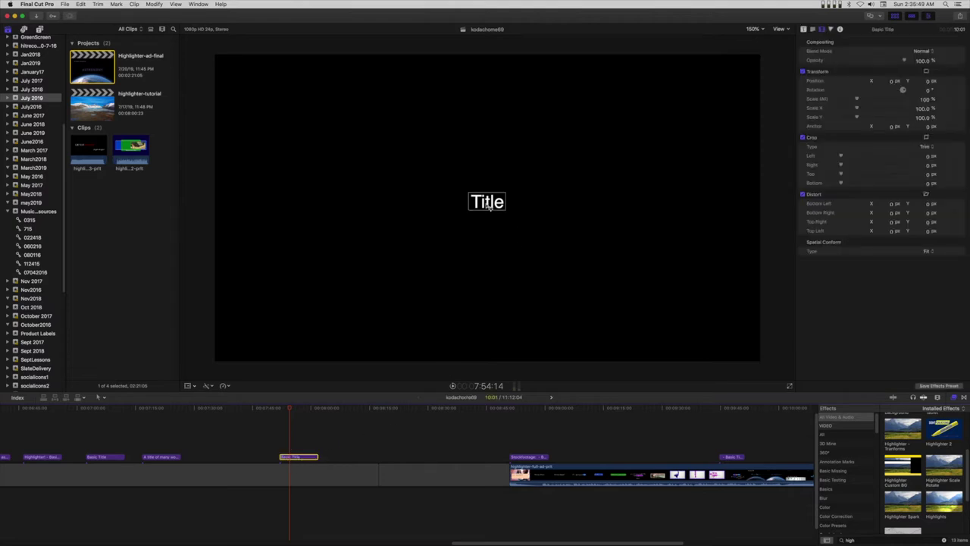
left_click_drag(489, 205, 490, 202)
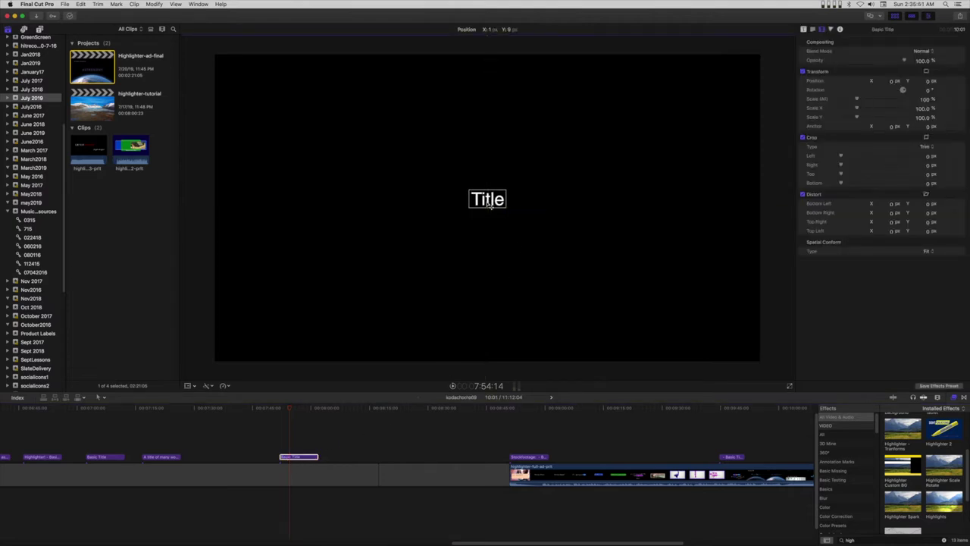
double_click(490, 203)
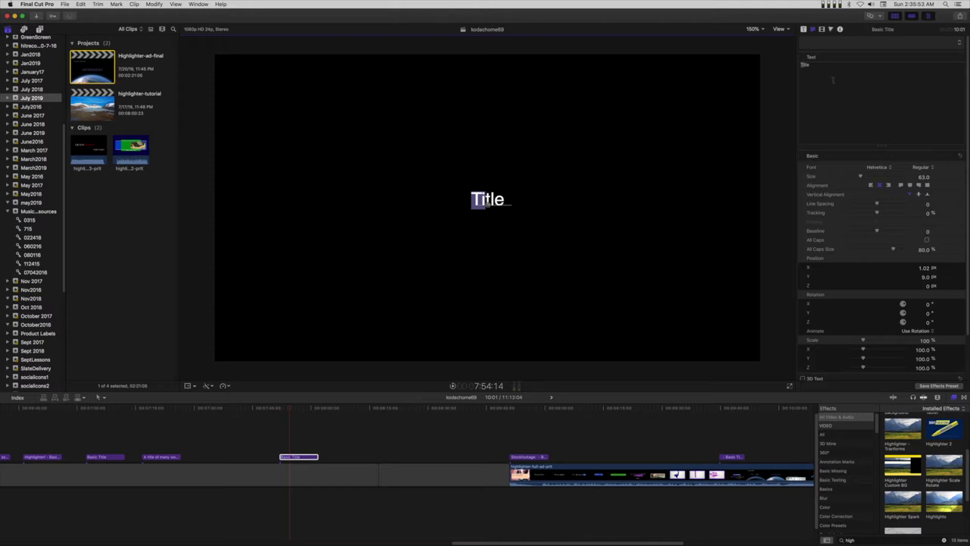
double_click(488, 201)
type("Ty")
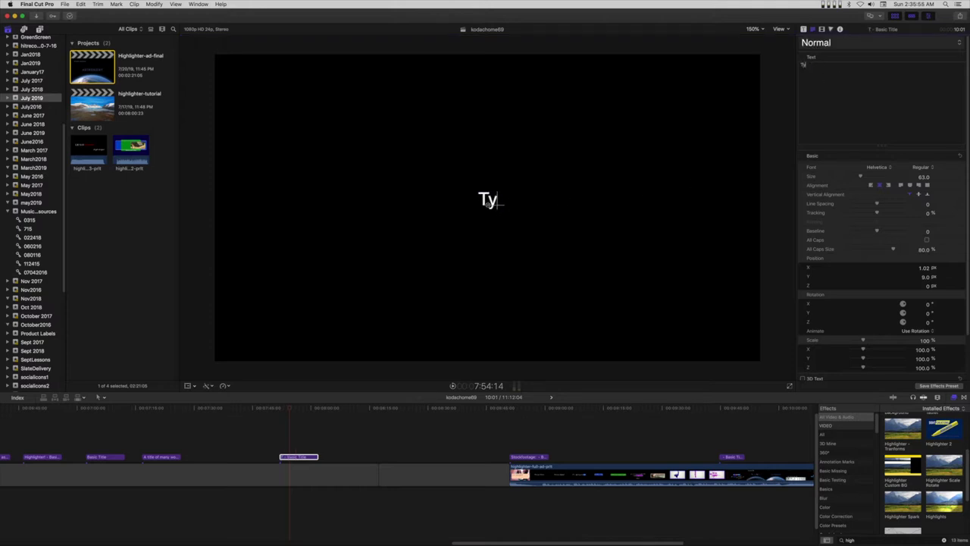
type("pe in your title")
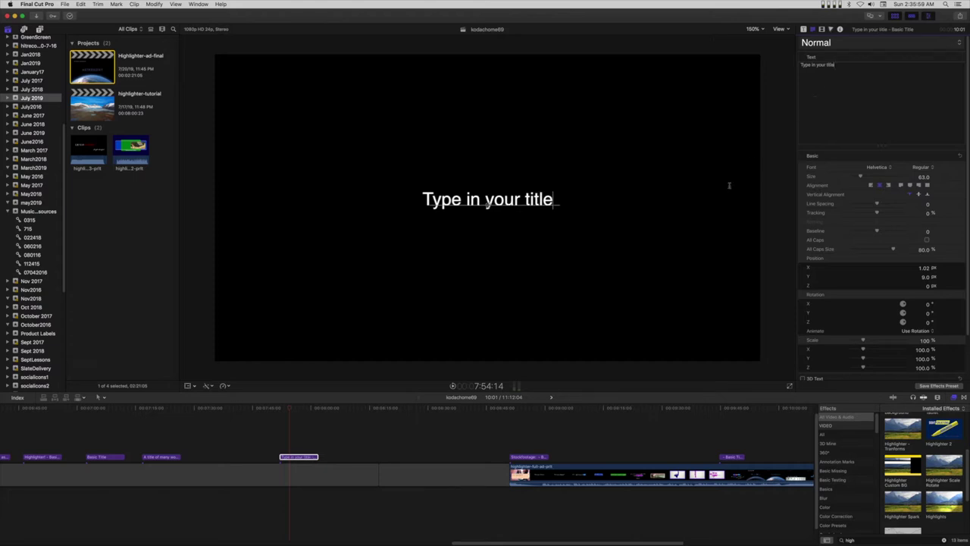
left_click(294, 410)
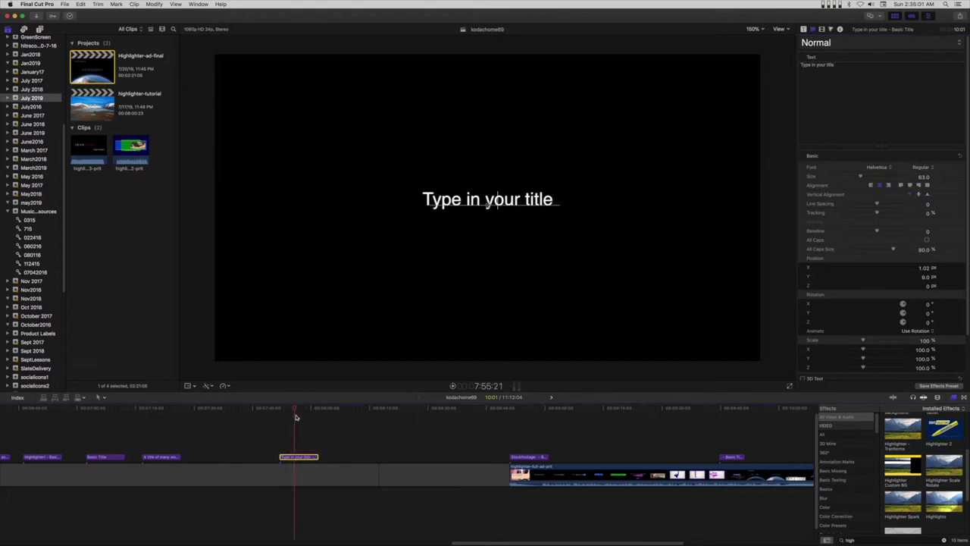
- Apply Highlighter 2 to the title clip and enlarge its grey box up, left and right
left_click(297, 459)
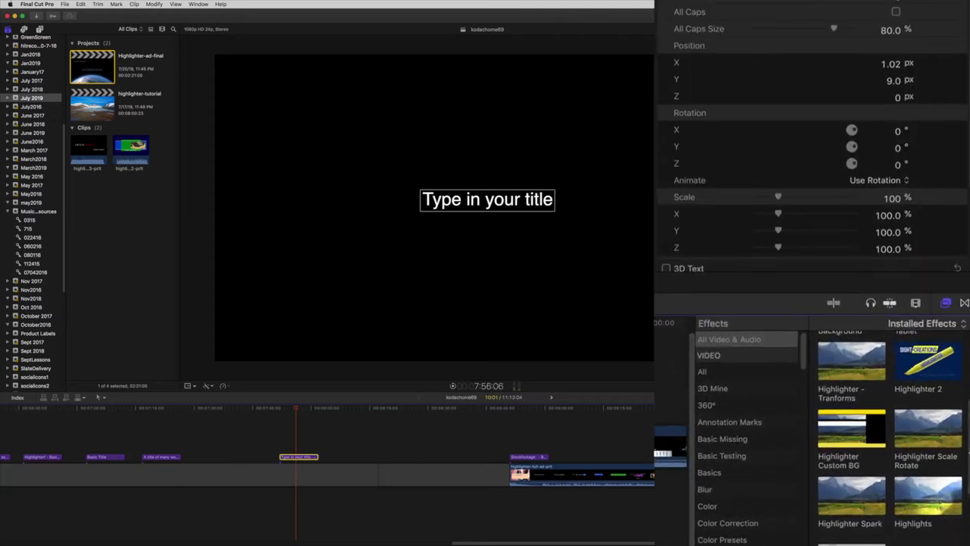
mouse_move(944, 387)
left_mouse_down()
mouse_move(611, 458)
mouse_move(297, 457)
left_mouse_up()
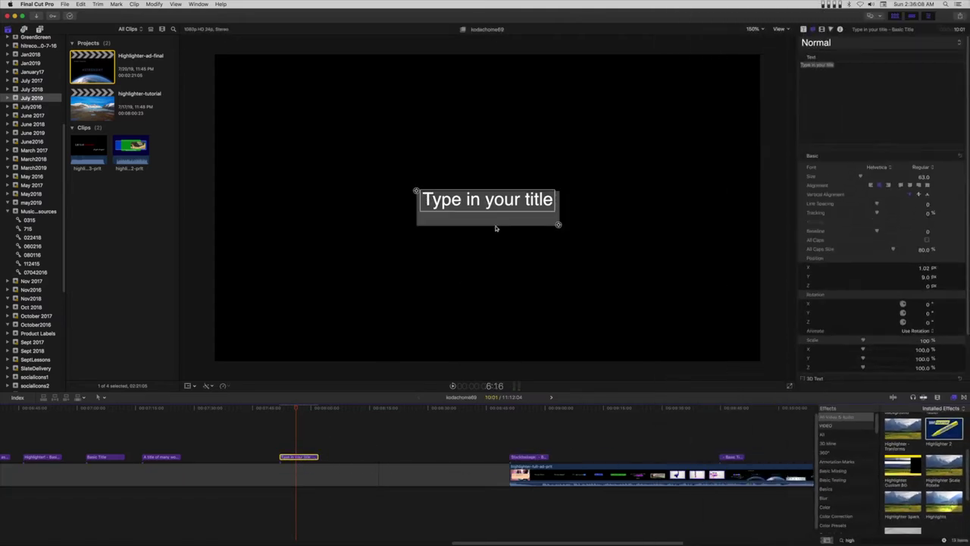
left_click_drag(416, 191, 385, 145)
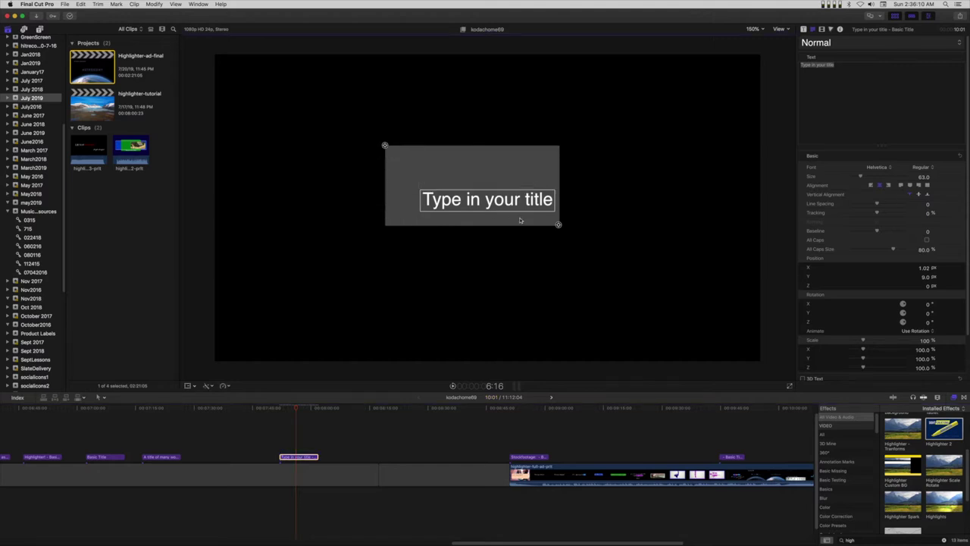
left_click_drag(558, 225, 593, 203)
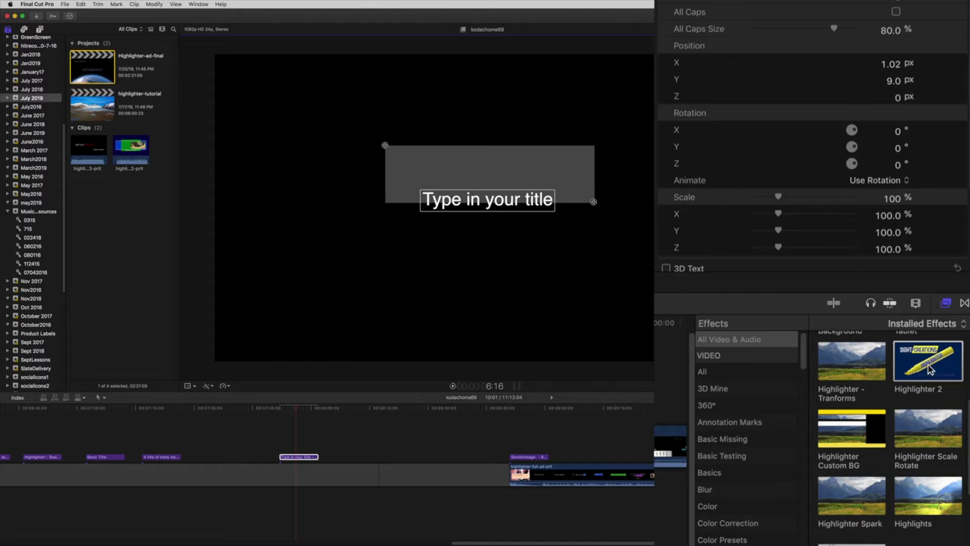
- Apply a second Highlighter 2 and stretch its box left and down-right below the first
mouse_move(934, 360)
left_mouse_down()
mouse_move(396, 427)
mouse_move(304, 457)
left_mouse_up()
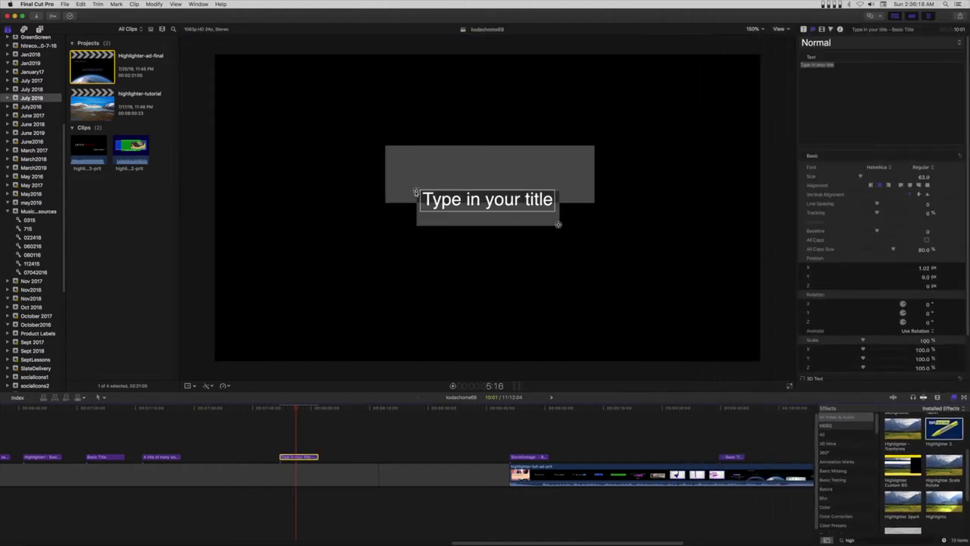
left_click_drag(416, 192, 386, 202)
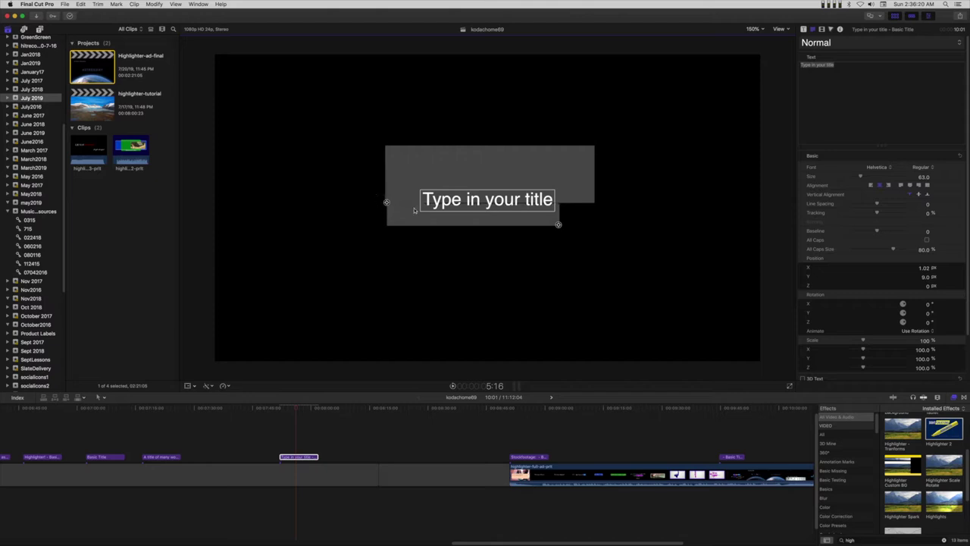
left_click_drag(558, 225, 595, 250)
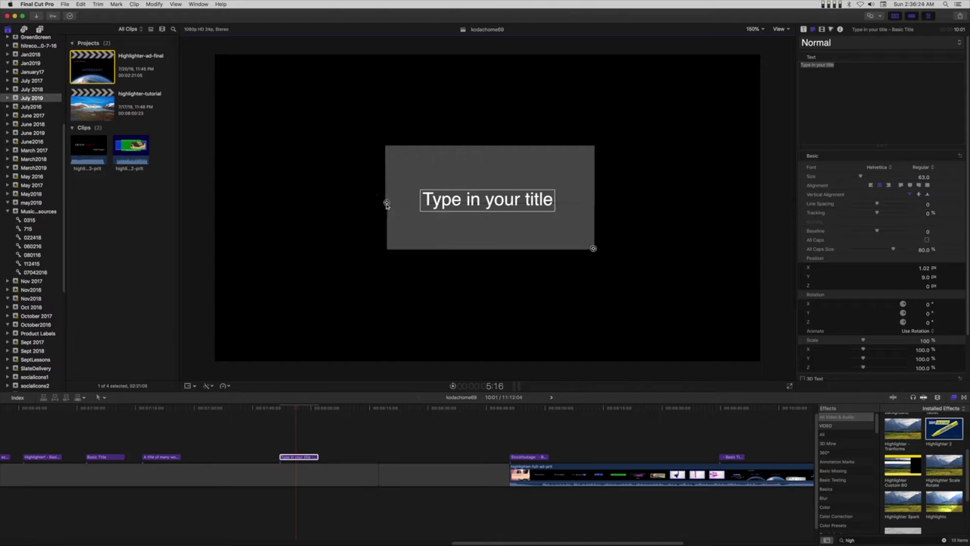
left_click(385, 203)
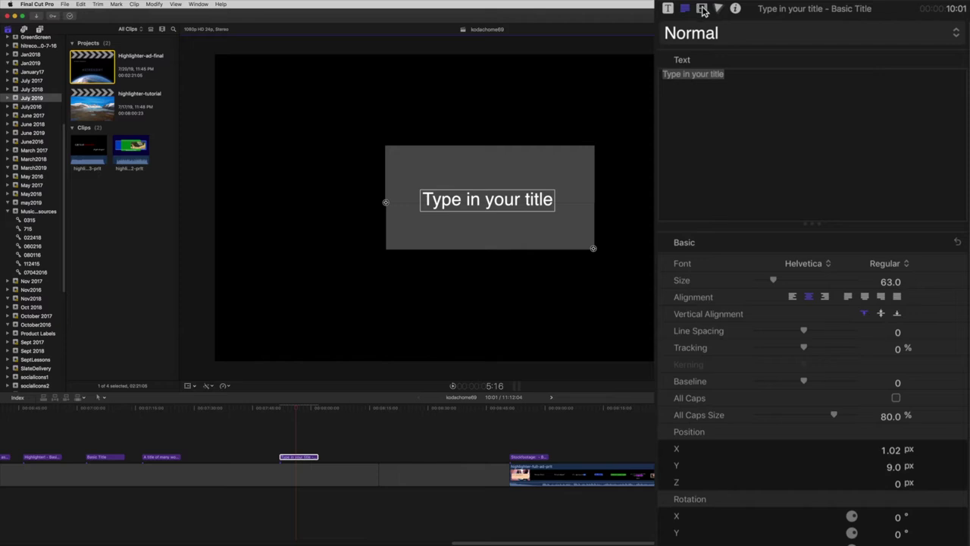
- Fill the upper highlight box with light blue and the lower box with deep blue
left_click(702, 8)
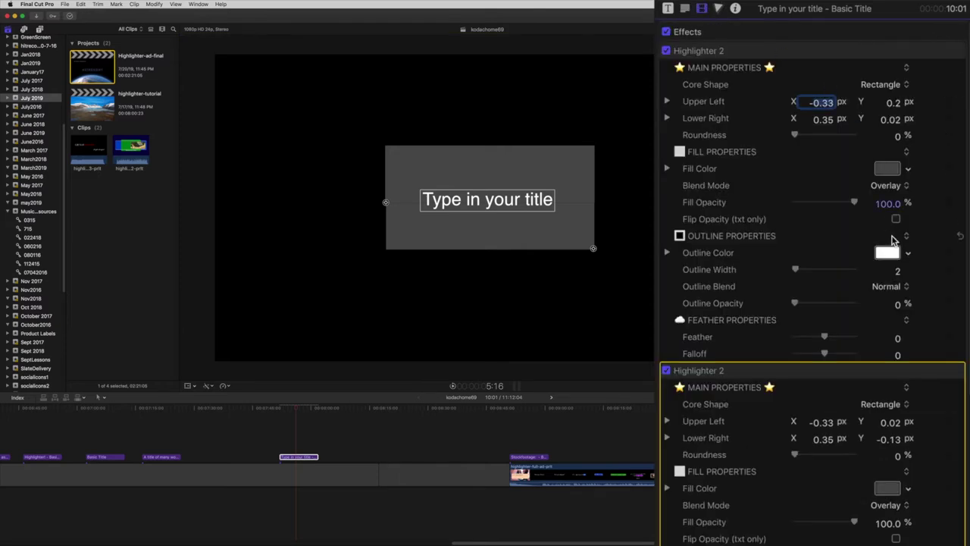
left_click(892, 166)
left_click_drag(896, 159, 856, 193)
left_click(885, 490)
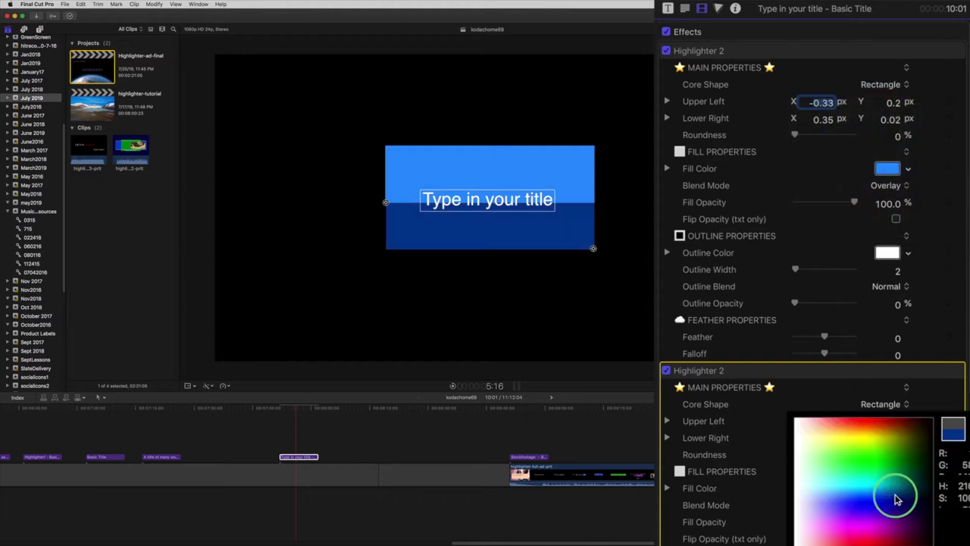
left_click_drag(895, 496, 886, 496)
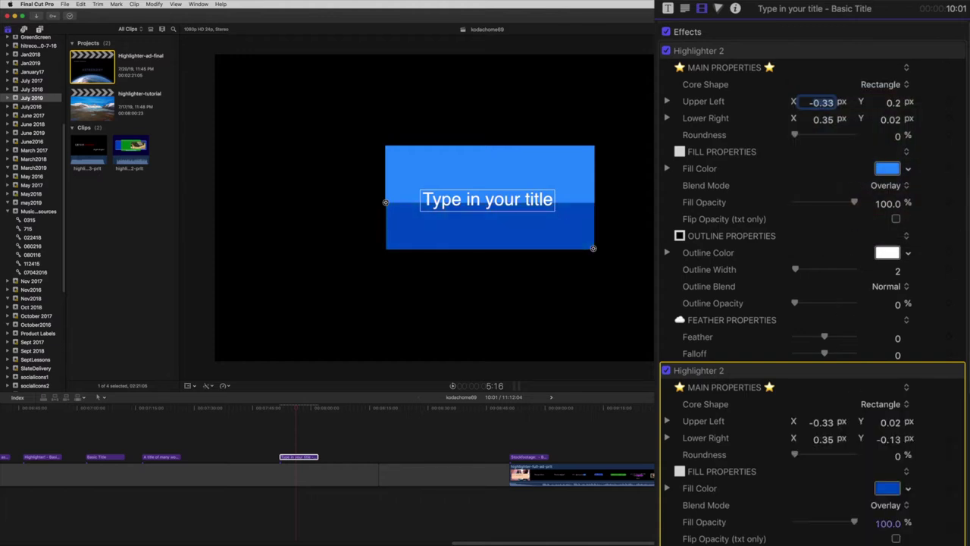
scroll(808, 329, "down", 1)
scroll(808, 319, "down", 2)
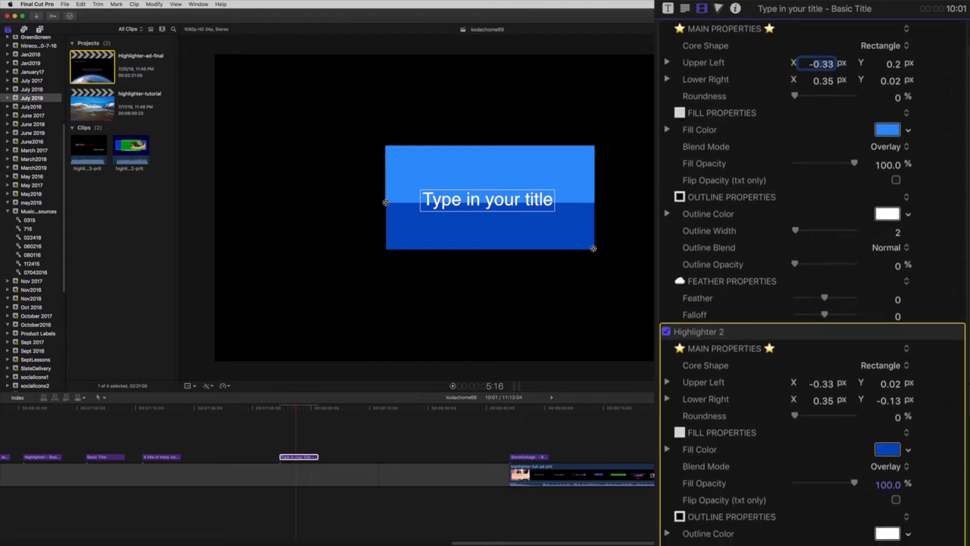
scroll(834, 455, "down", 5)
- Feather the upper box to 56.0 with falloff -75.0, and set the lower box's falloff to -63.0
left_click_drag(825, 496, 851, 500)
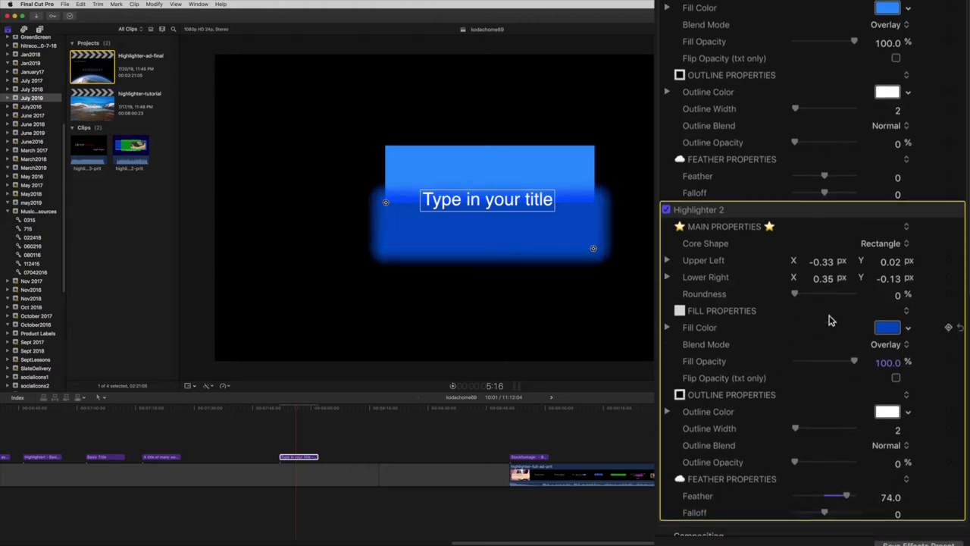
mouse_move(827, 177)
left_mouse_down()
mouse_move(847, 181)
mouse_move(834, 178)
mouse_move(819, 198)
mouse_move(775, 197)
mouse_move(804, 195)
left_mouse_up()
scroll(807, 401, "up", 1)
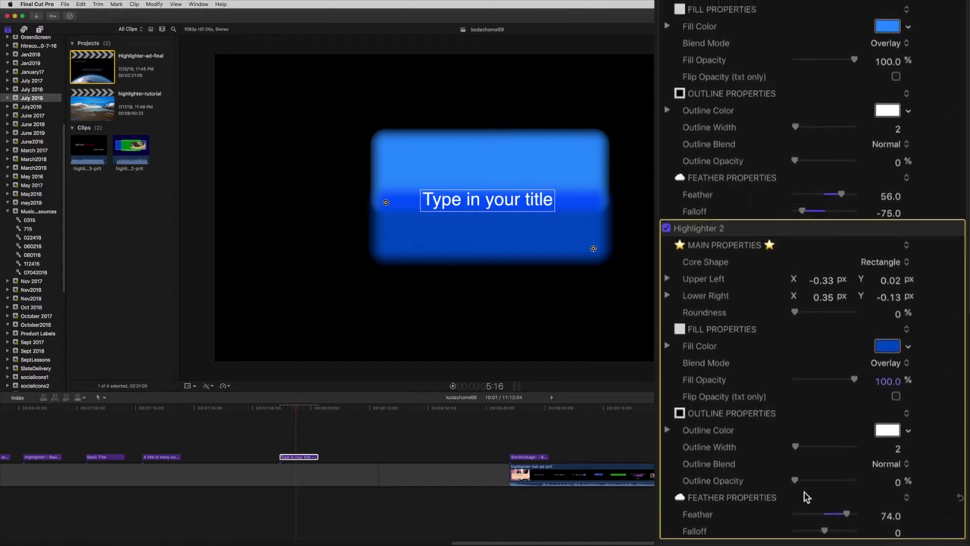
mouse_move(824, 530)
left_mouse_down()
mouse_move(794, 533)
mouse_move(806, 531)
left_mouse_up()
- Apply another Highlighter 2 to the title and enlarge its box up, left and right
key("super+5")
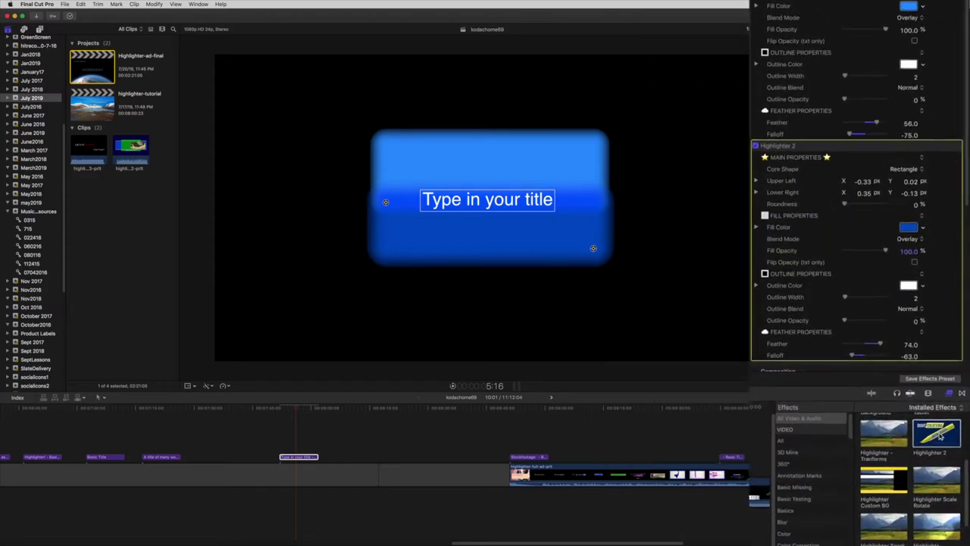
mouse_move(922, 443)
left_mouse_down()
mouse_move(492, 410)
mouse_move(283, 457)
left_mouse_up()
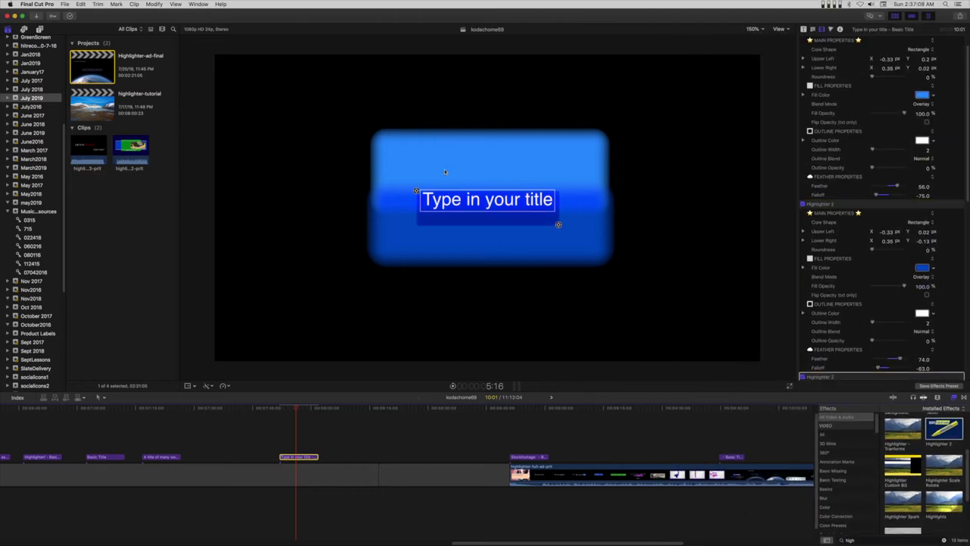
mouse_move(417, 191)
left_mouse_down()
mouse_move(410, 184)
mouse_move(419, 187)
left_mouse_up()
left_click_drag(558, 225, 569, 225)
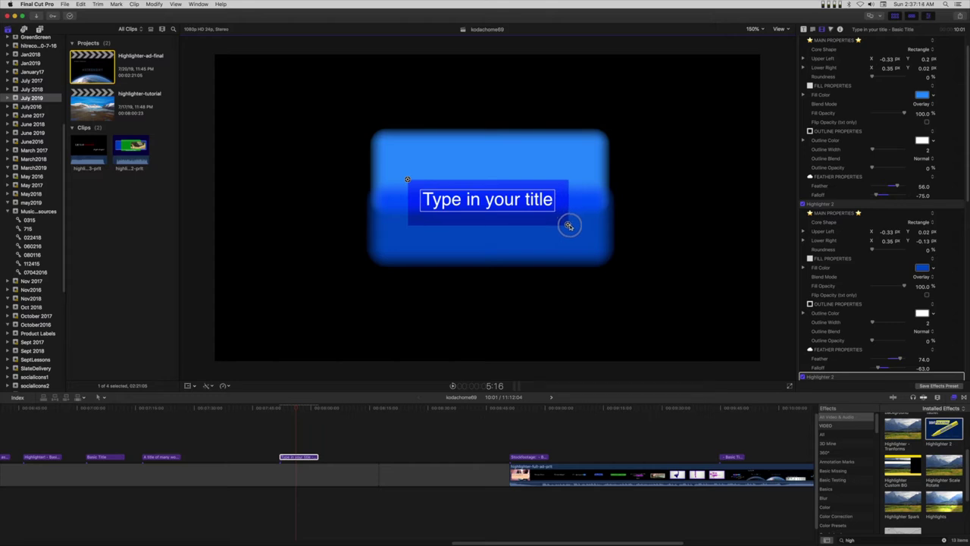
- Set its Fill Blend Mode to Stencil Alpha, refine the box, and raise Roundness to 64.41%
scroll(806, 503, "down", 4)
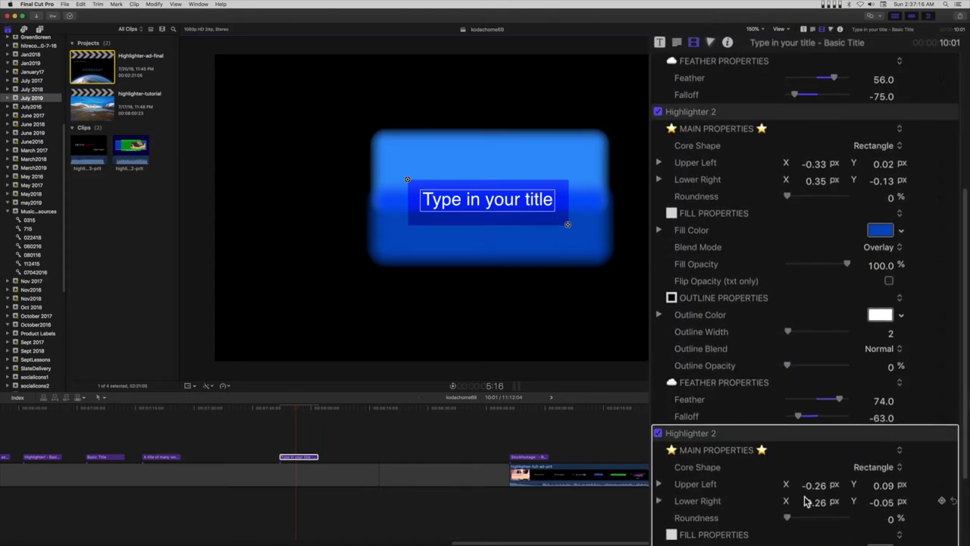
scroll(806, 502, "down", 5)
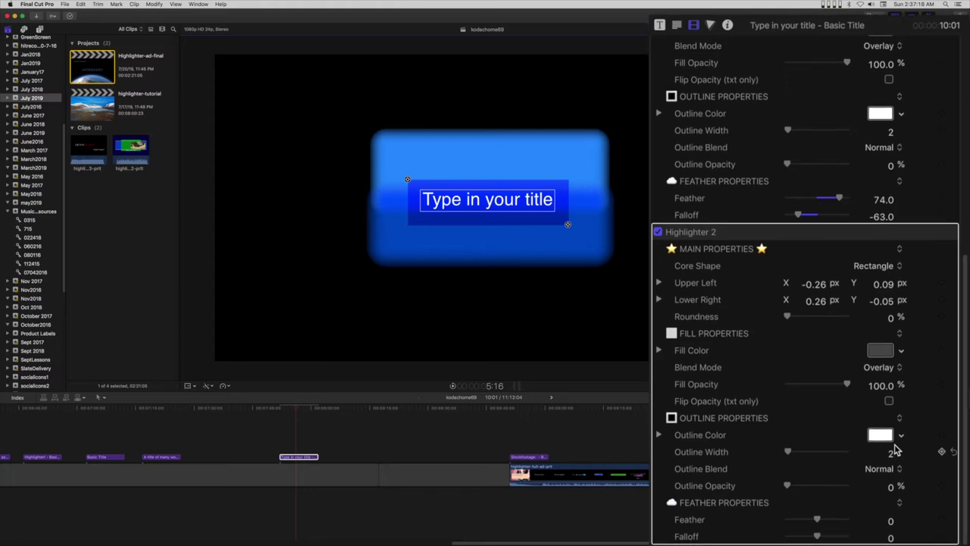
scroll(894, 449, "down", 1)
left_click(883, 350)
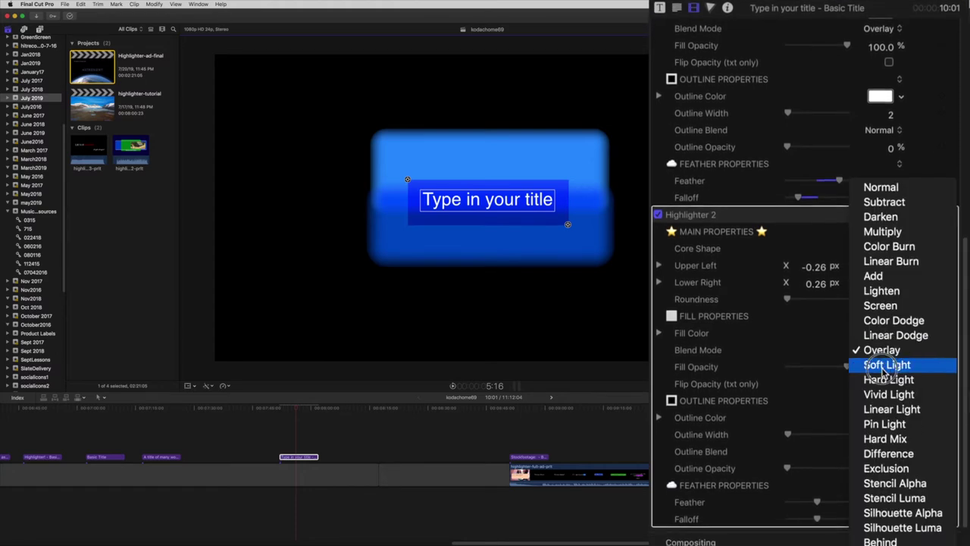
left_click(891, 478)
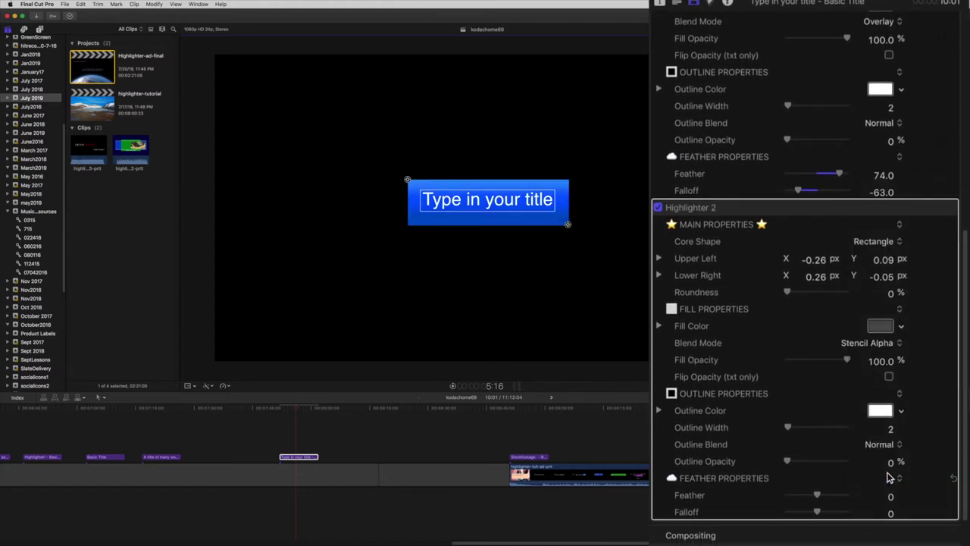
left_click_drag(567, 223, 571, 225)
left_click_drag(408, 180, 404, 176)
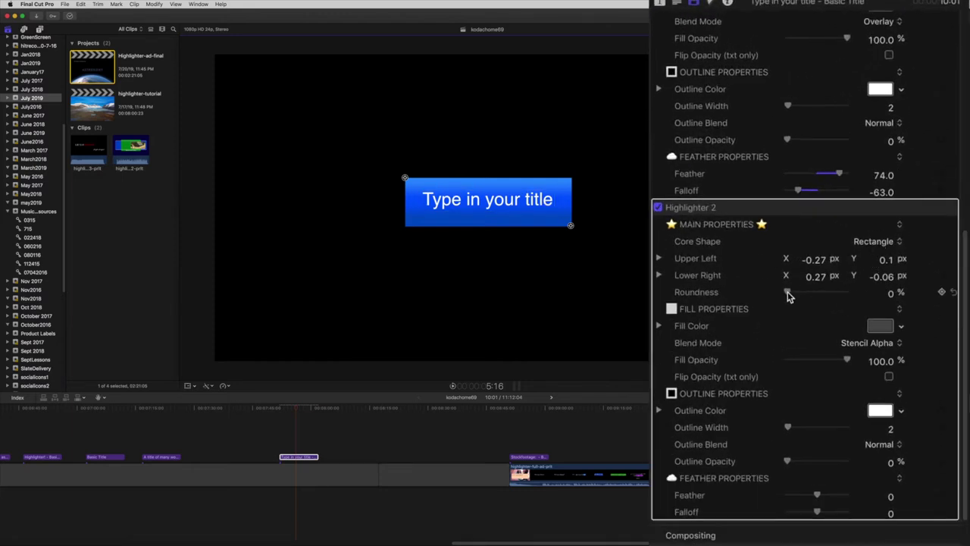
left_click_drag(789, 294, 827, 297)
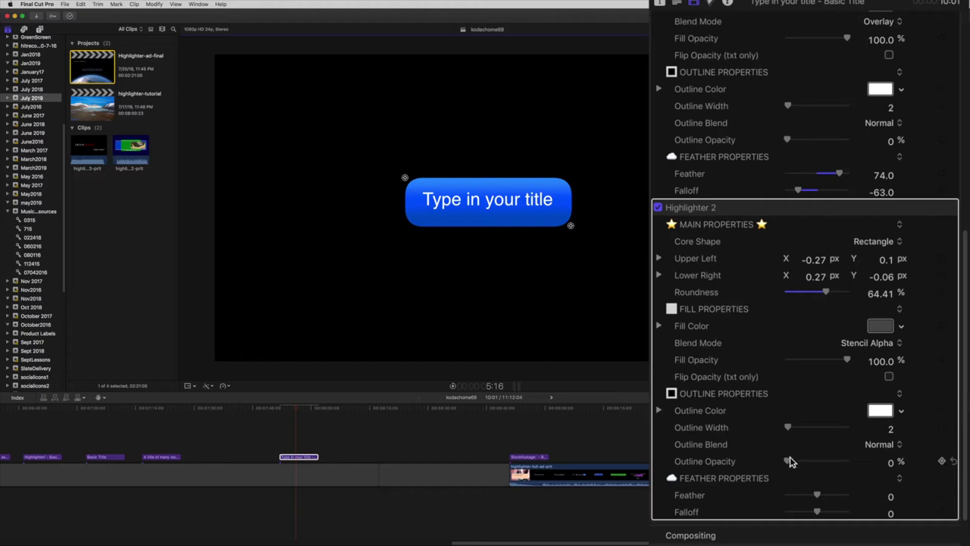
key("super+5")
- Apply a third Highlighter 2 and reshape its box into a long thin bar across the button
mouse_move(929, 434)
left_mouse_down()
mouse_move(841, 425)
mouse_move(301, 456)
left_mouse_up()
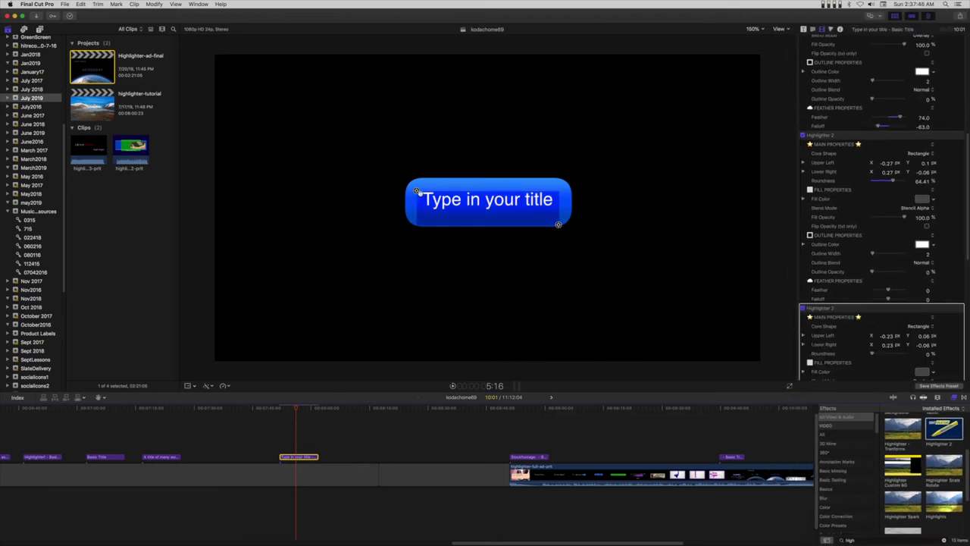
left_click_drag(416, 191, 374, 182)
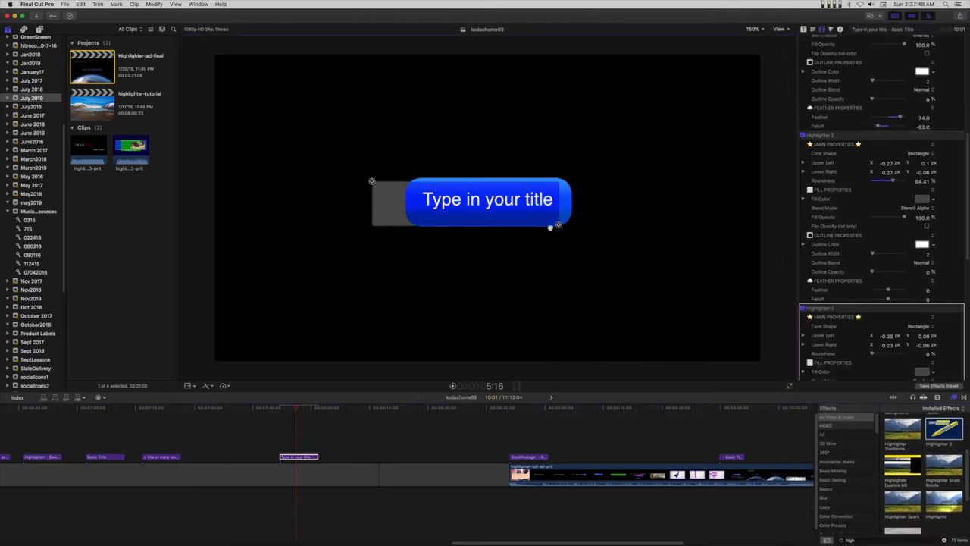
mouse_move(558, 226)
left_mouse_down()
mouse_move(614, 212)
mouse_move(615, 202)
left_mouse_up()
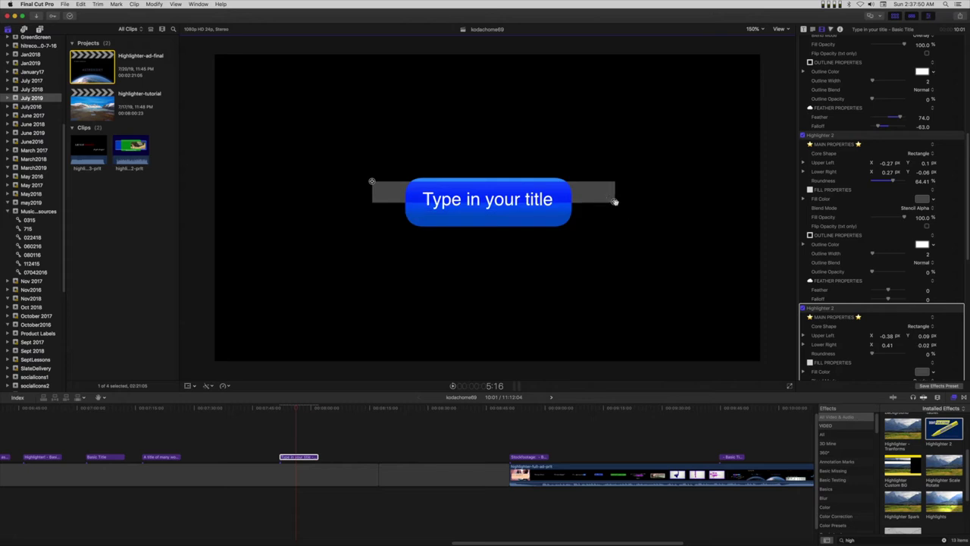
left_click_drag(373, 183, 369, 194)
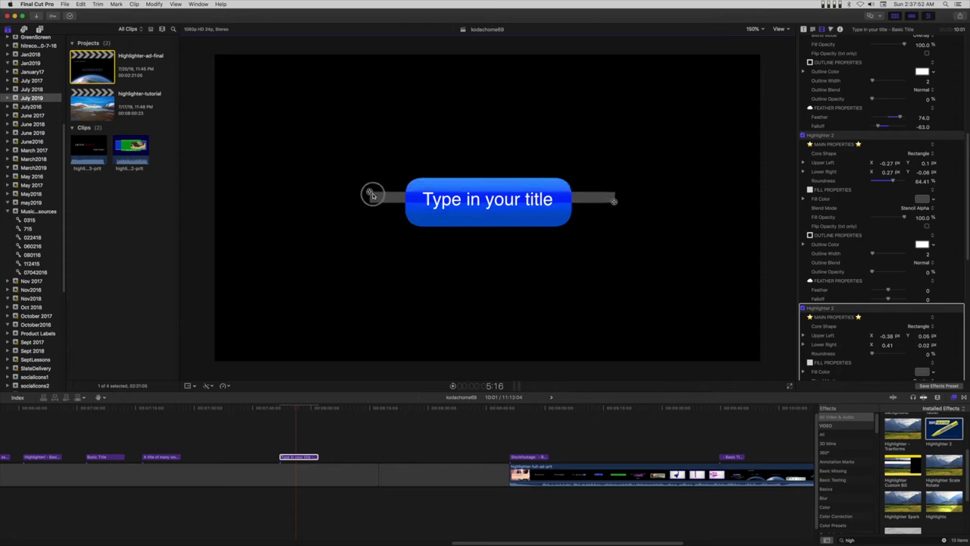
left_click_drag(612, 201, 614, 199)
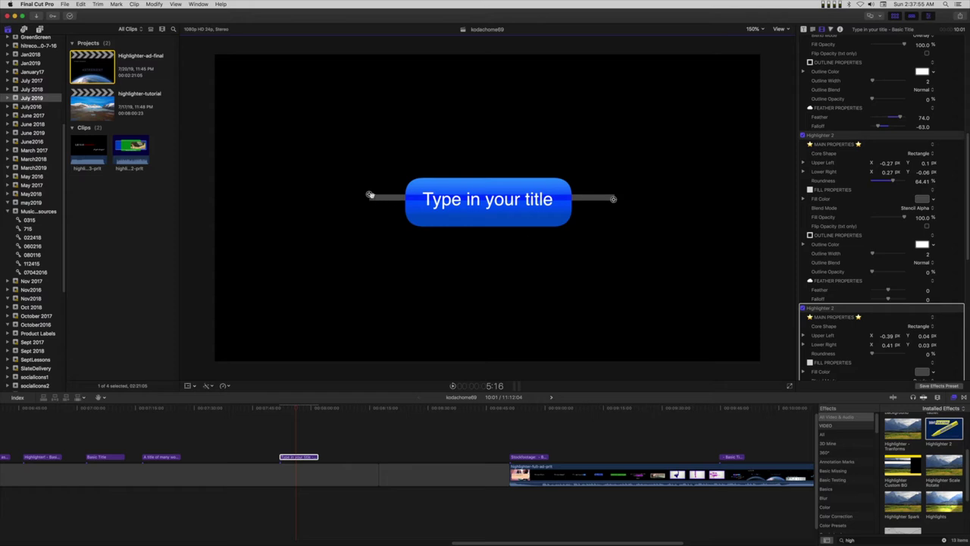
left_click_drag(370, 195, 370, 188)
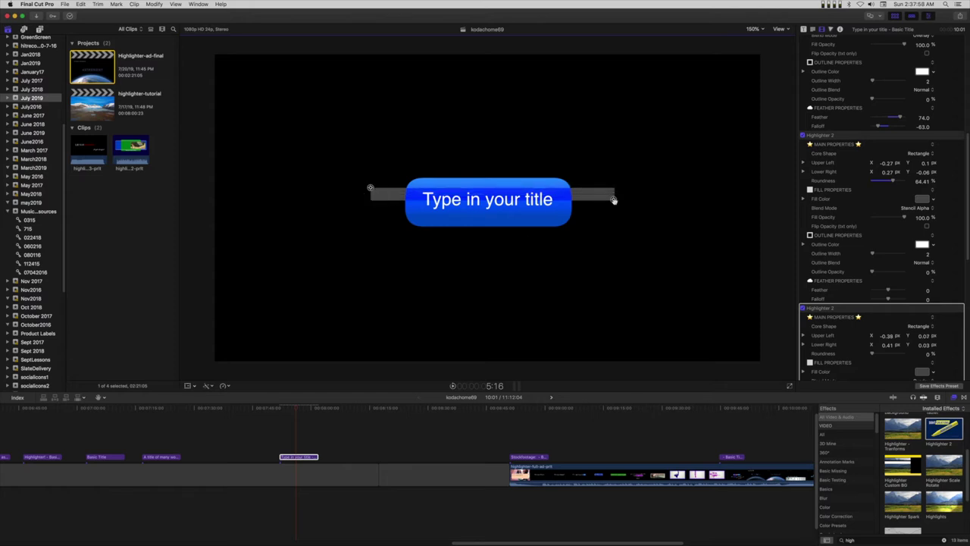
left_click_drag(614, 200, 616, 193)
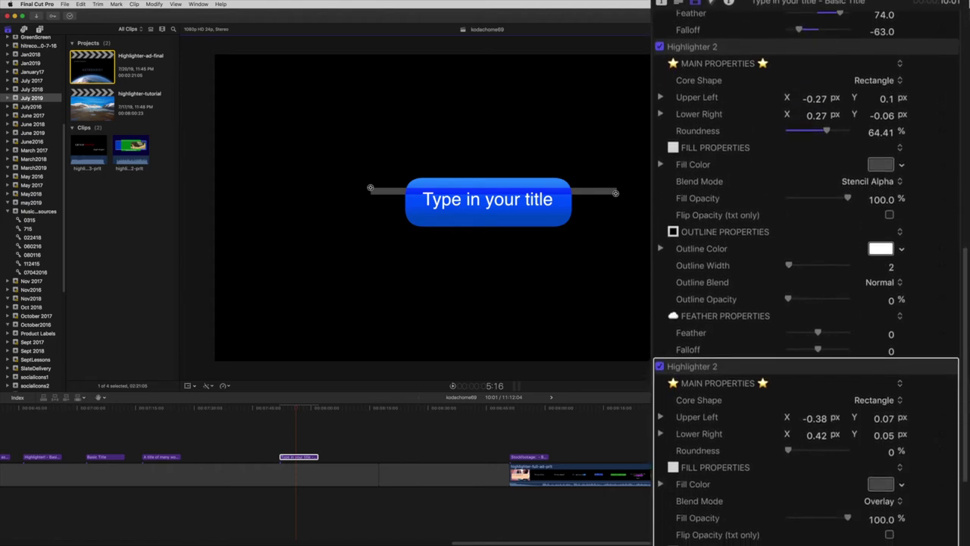
- Feather the bar to 37, fill it white, and move its layer above the stencil Highlighter 2
left_click_drag(819, 498, 831, 502)
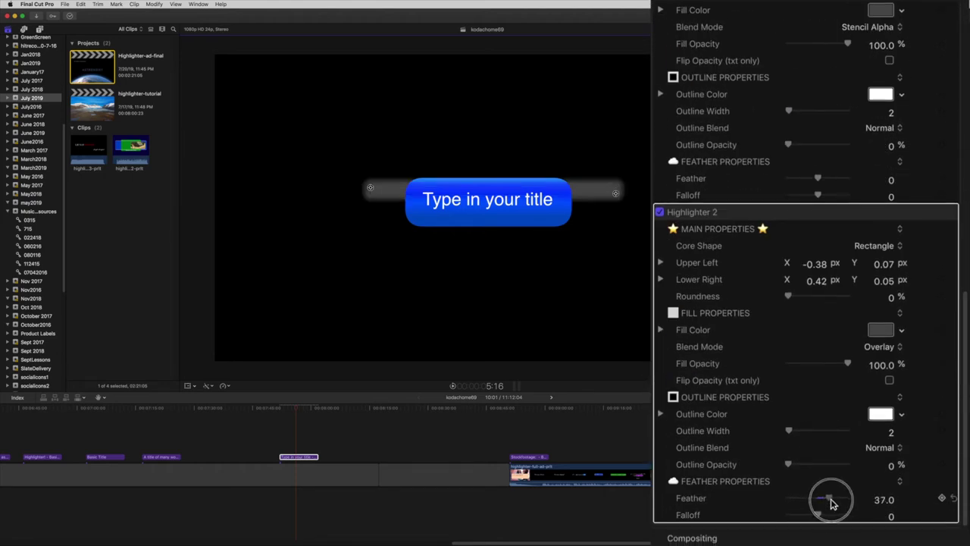
left_click(879, 330)
left_click(871, 329)
left_click_drag(871, 329, 795, 390)
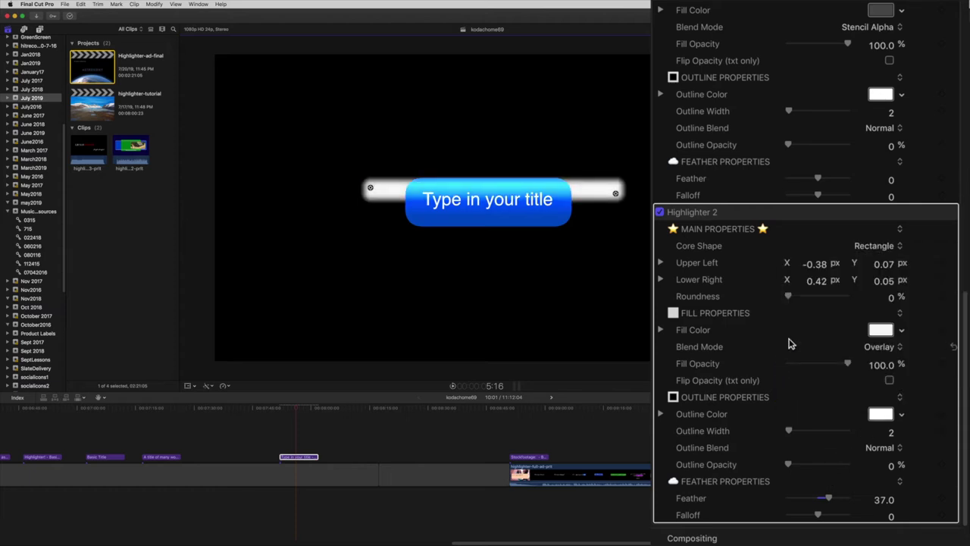
scroll(765, 368, "up", 5)
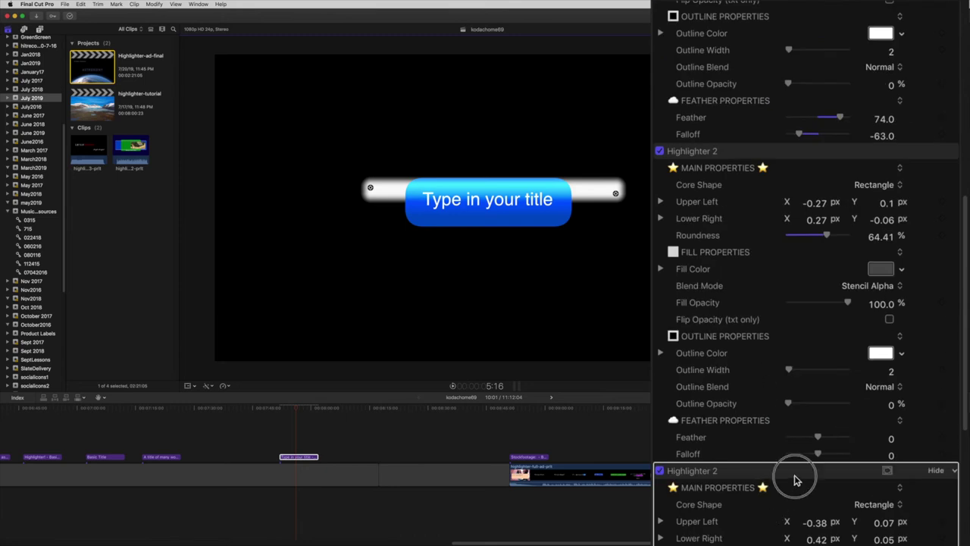
left_click_drag(796, 475, 795, 210)
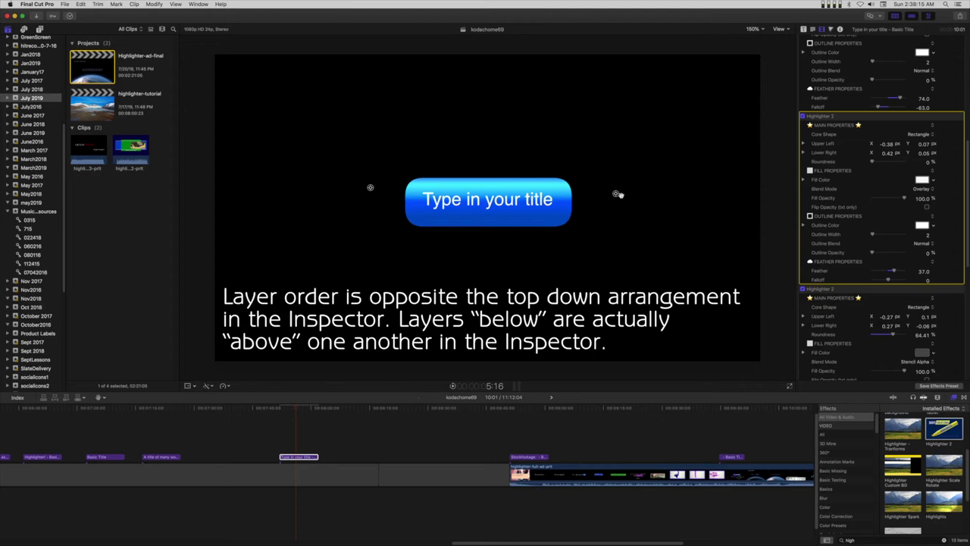
- Lower the stripe's top edge slightly and nudge its lower-right corner to X 0.42
left_click_drag(617, 195, 614, 195)
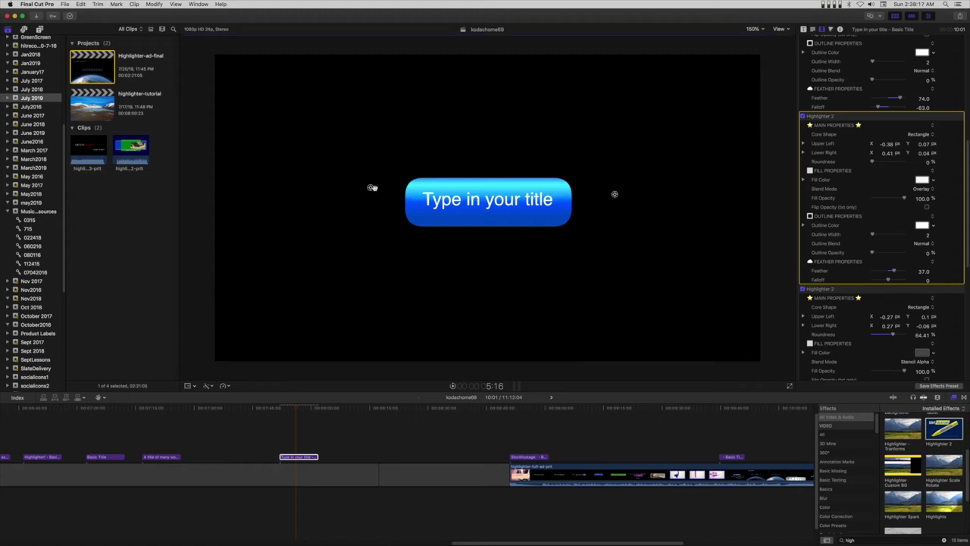
left_click_drag(371, 188, 373, 191)
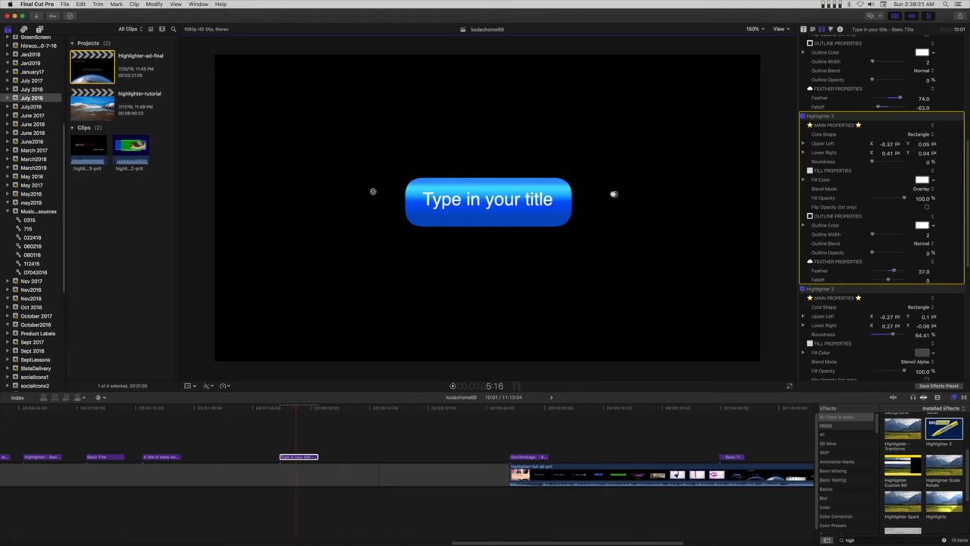
left_click_drag(615, 194, 615, 194)
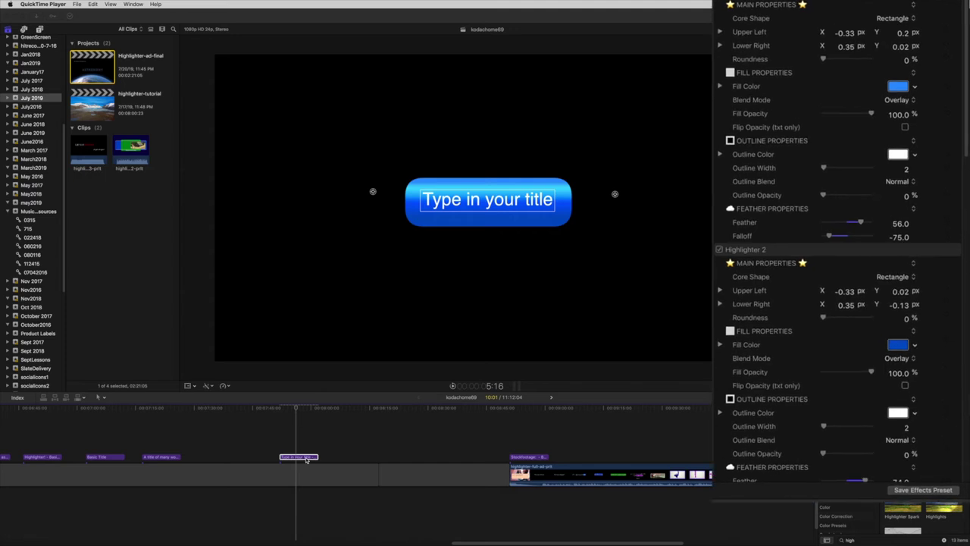
- Give the stencil highlighter a light-blue outline at 100% opacity and width 10
left_click(879, 217)
scroll(851, 231, "down", 5)
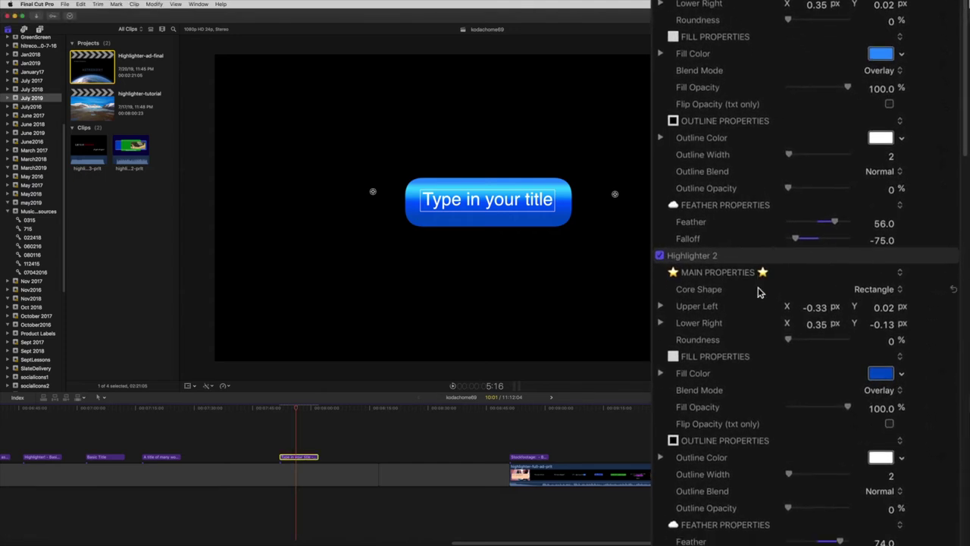
scroll(759, 292, "down", 8)
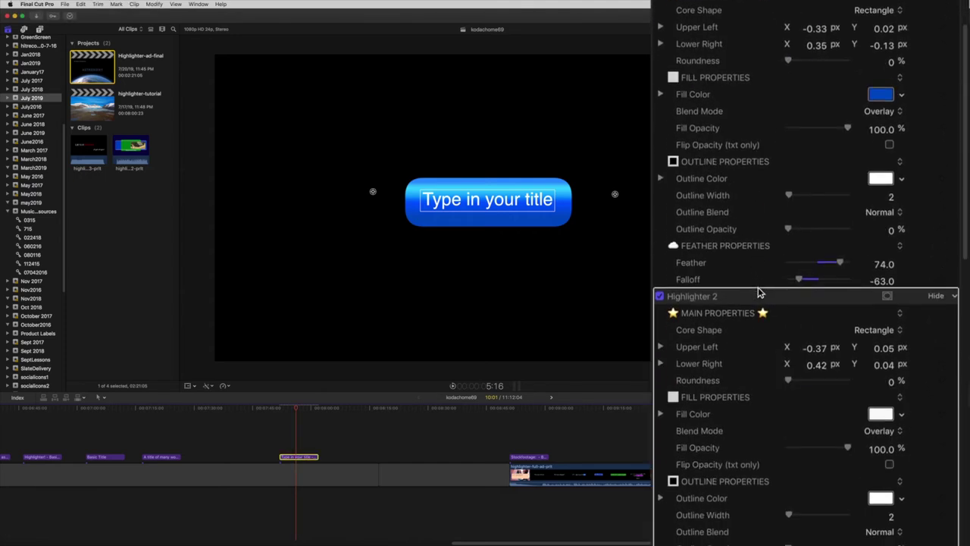
scroll(758, 292, "down", 2)
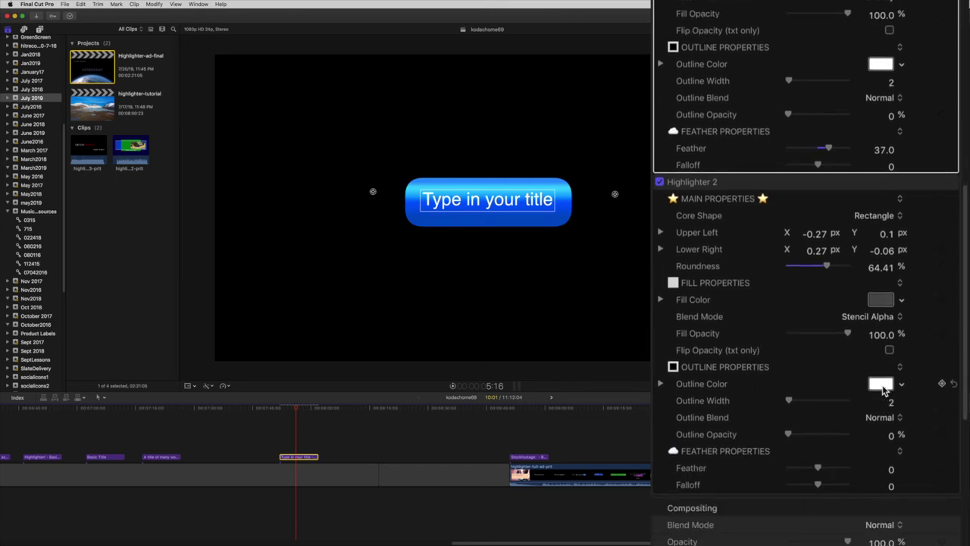
left_click_drag(791, 435, 833, 432)
left_click(885, 384)
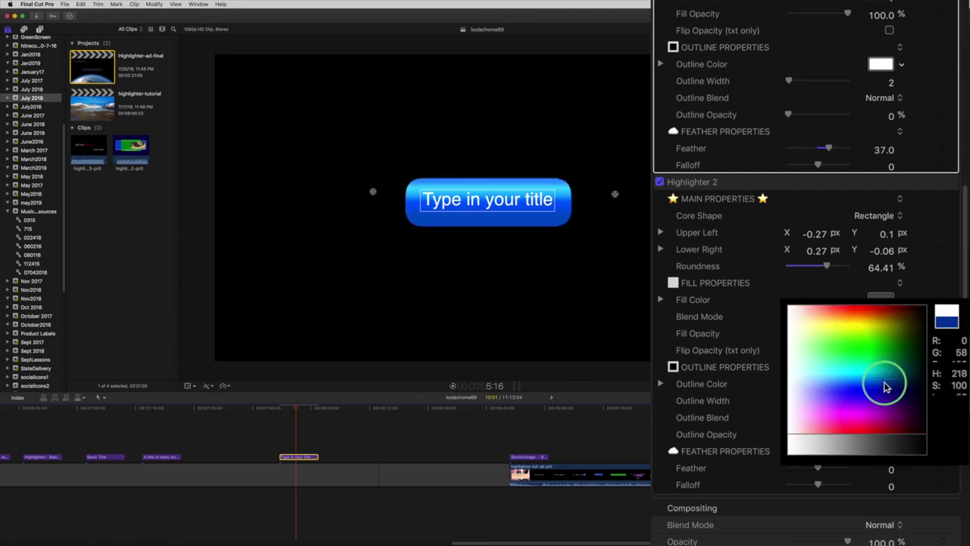
left_click_drag(886, 386, 856, 383)
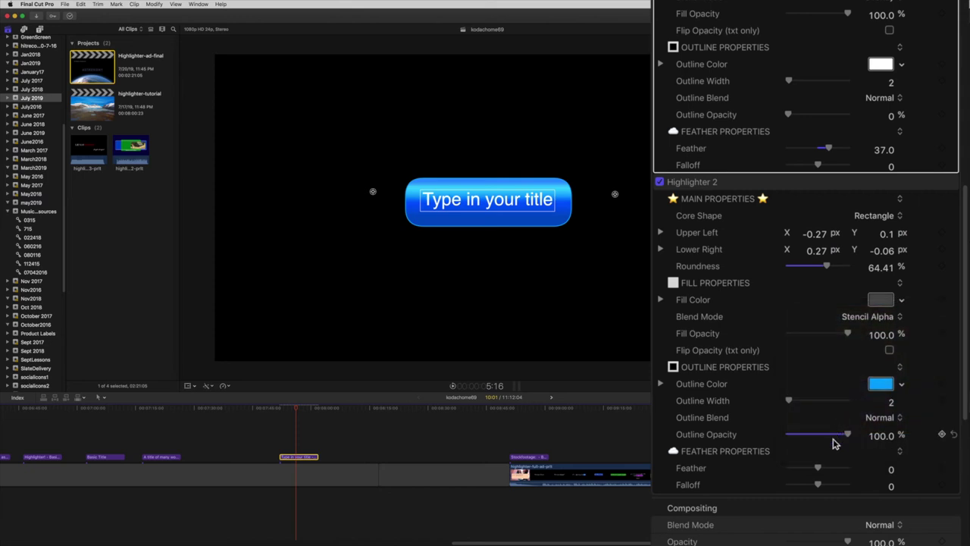
left_click_drag(788, 400, 796, 404)
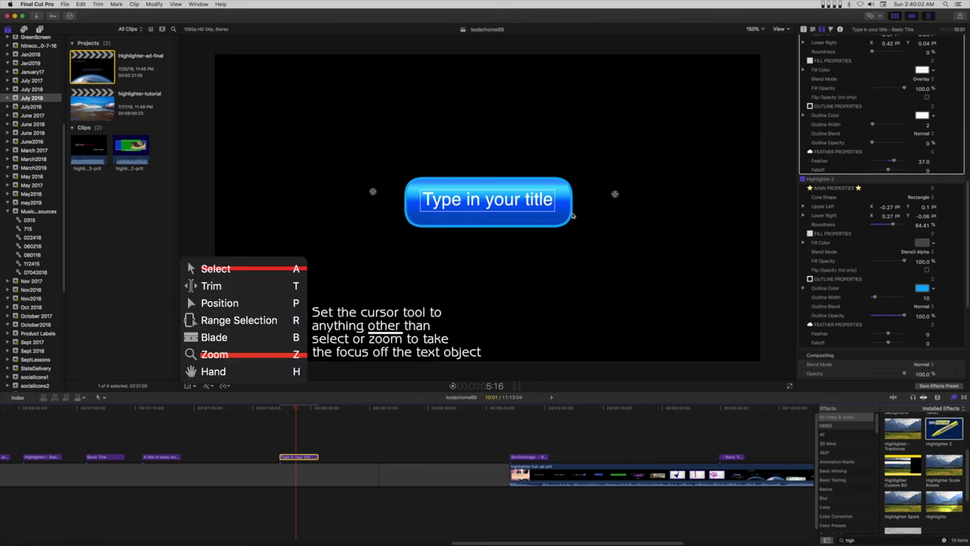
- Leave title text editing and nudge the white sheen strip's corners, lower-right to X 0.41, Y 0.04
key("h")
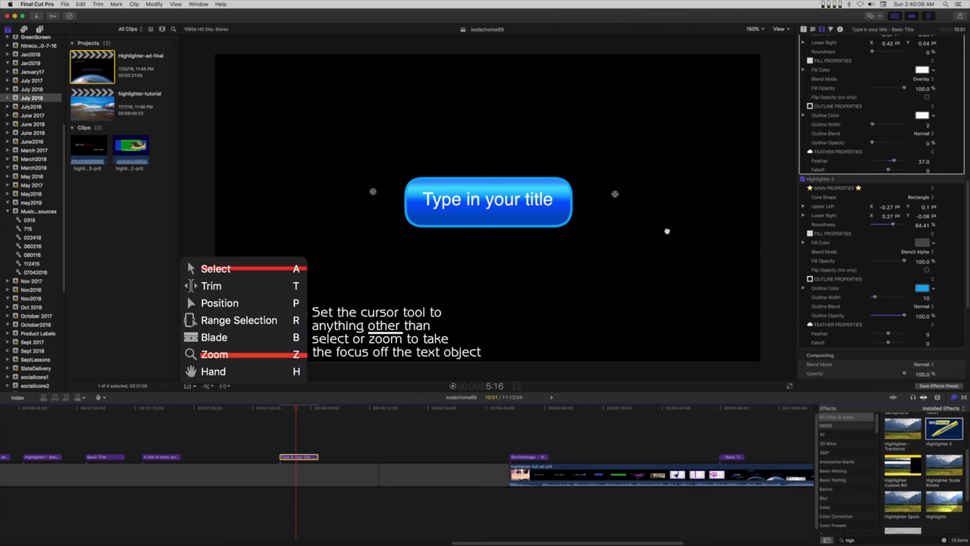
left_click_drag(616, 195, 613, 198)
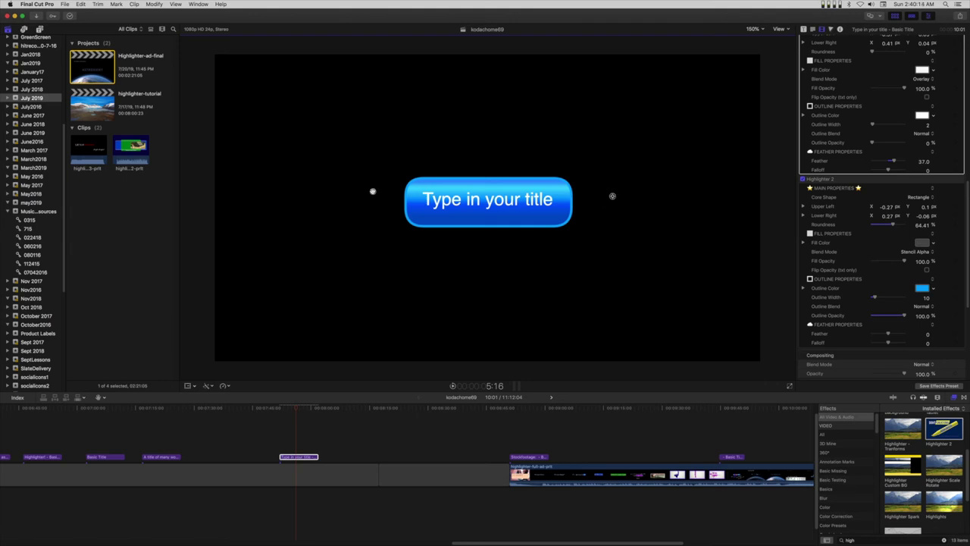
left_click_drag(372, 191, 374, 190)
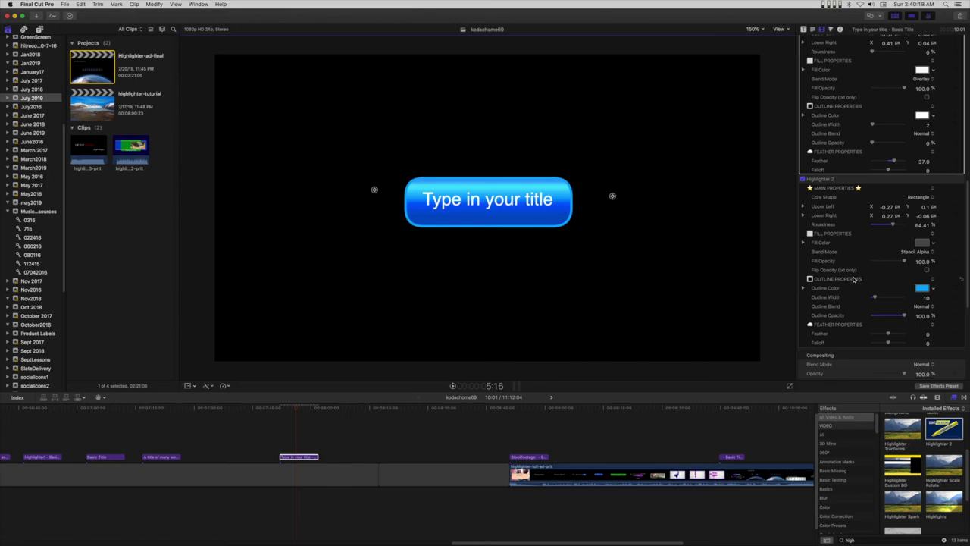
- Try Add, Screen and Soft Light, then set the deep-blue highlight's blend mode to Vivid Light, sheen corner at 0.4, 0.03
scroll(882, 287, "up", 2)
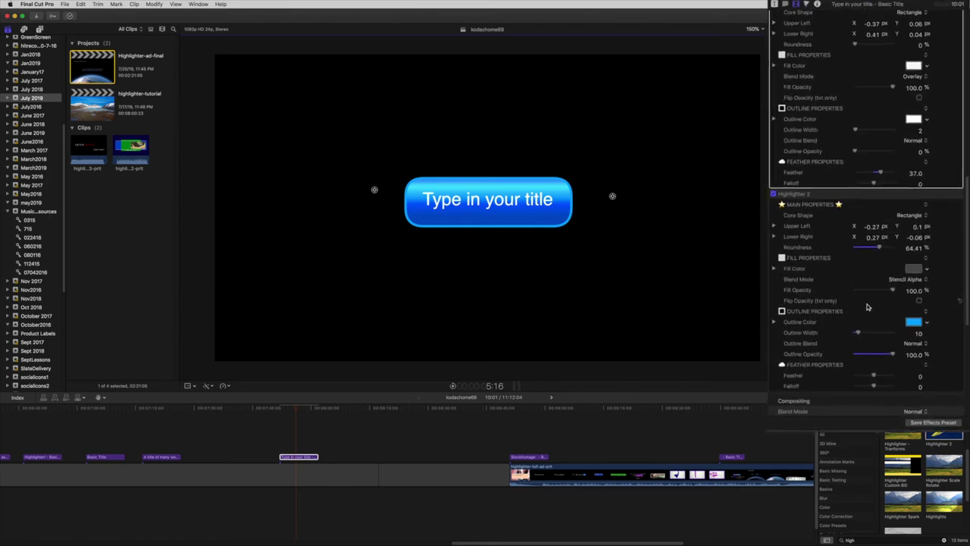
scroll(838, 343, "up", 5)
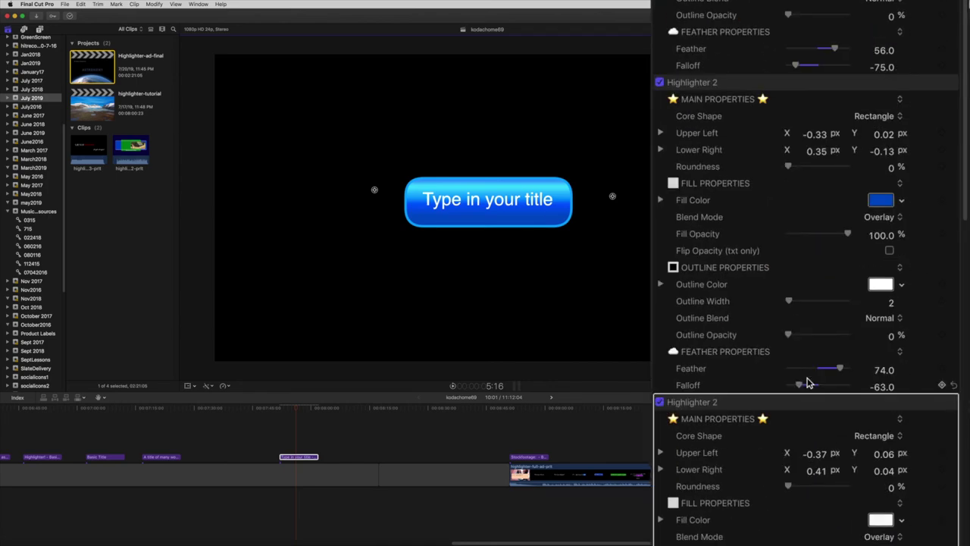
scroll(809, 382, "up", 1)
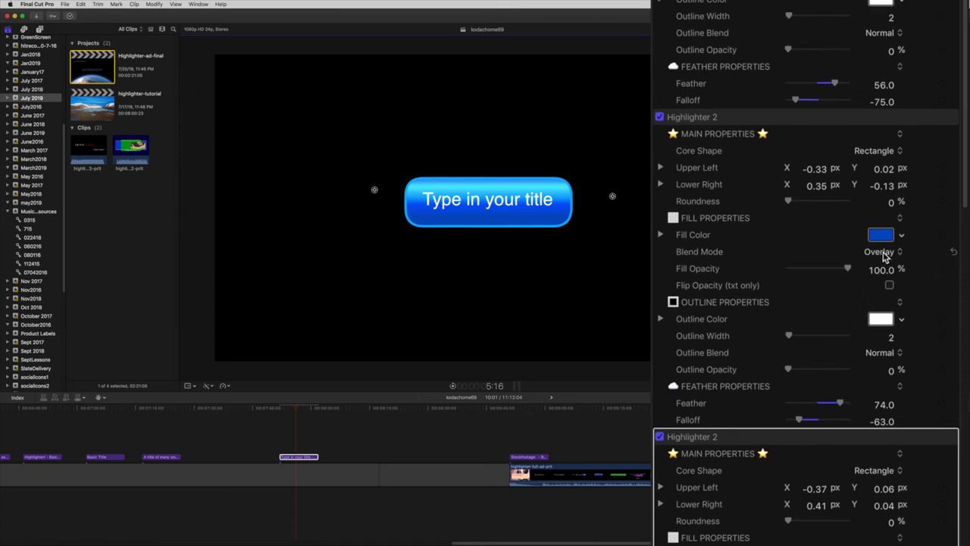
left_click(884, 256)
left_click(890, 181)
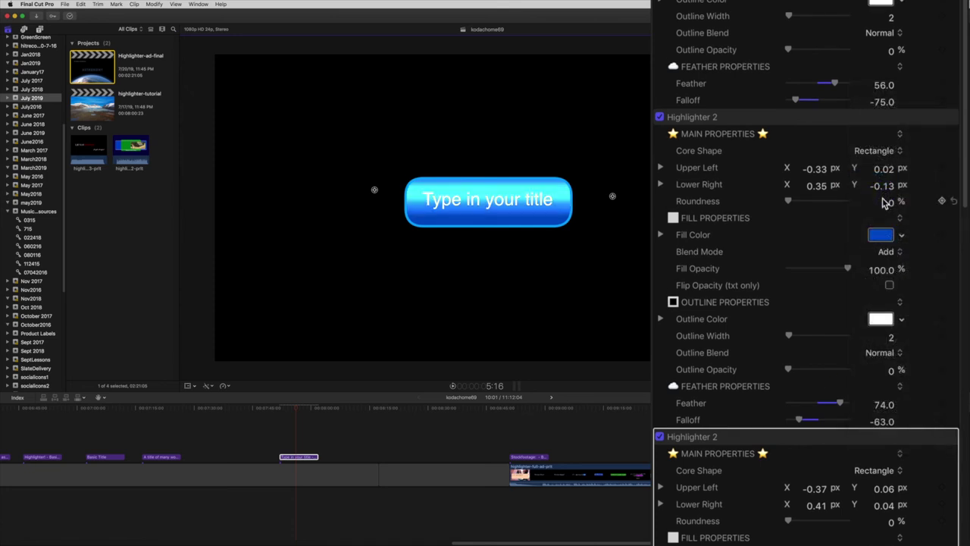
left_click(885, 253)
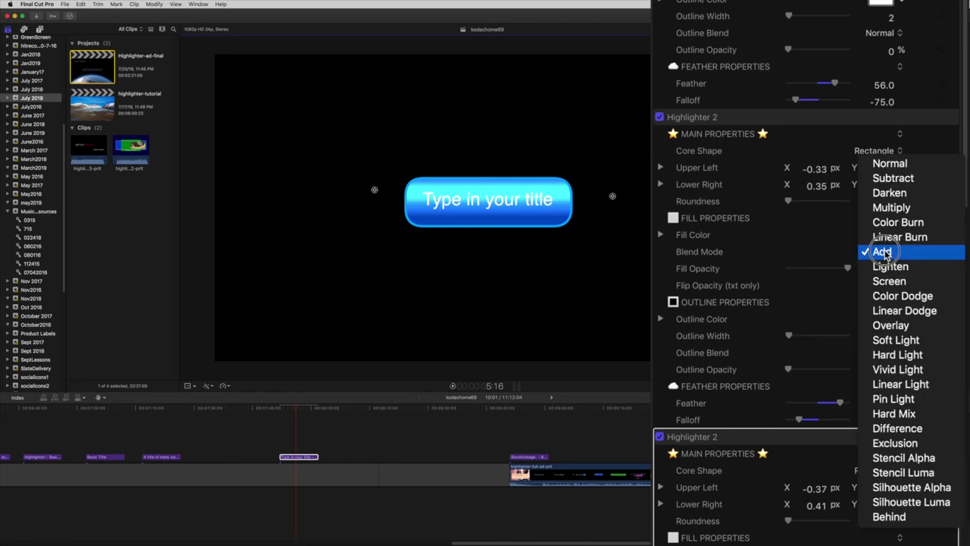
left_click(889, 281)
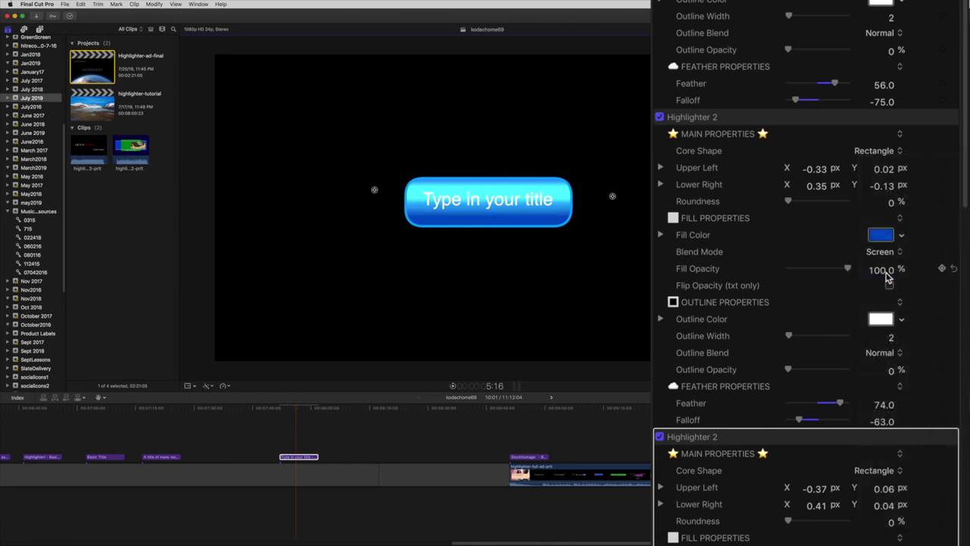
left_click(886, 253)
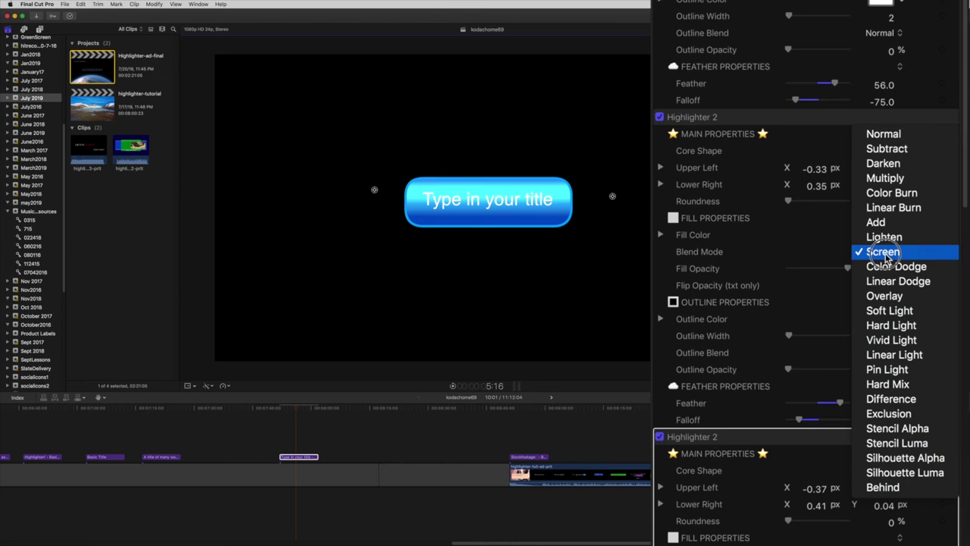
left_click(889, 310)
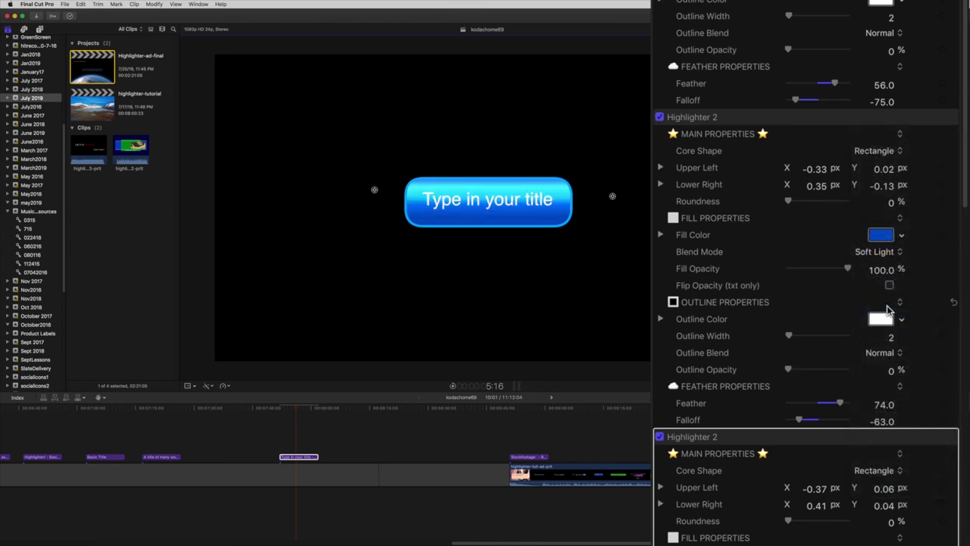
left_click(884, 255)
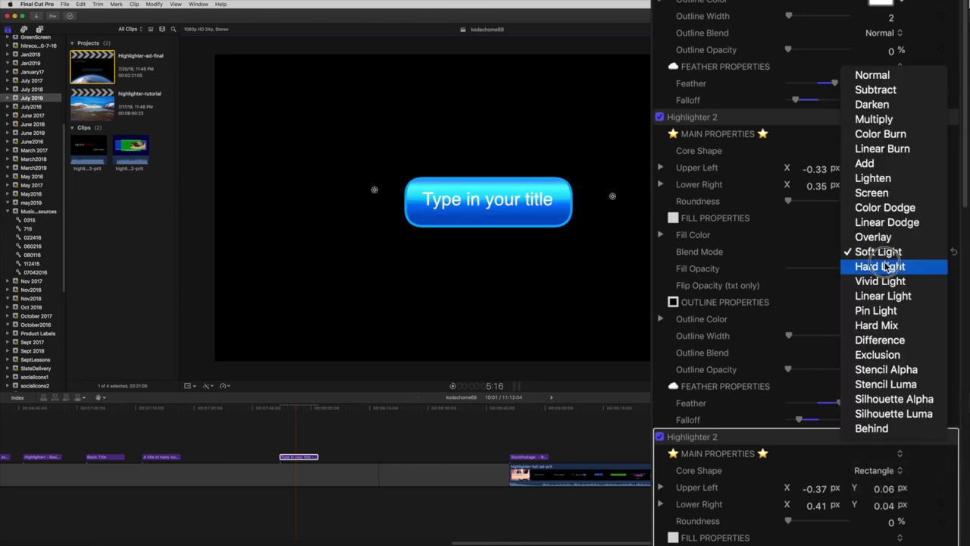
left_click(884, 282)
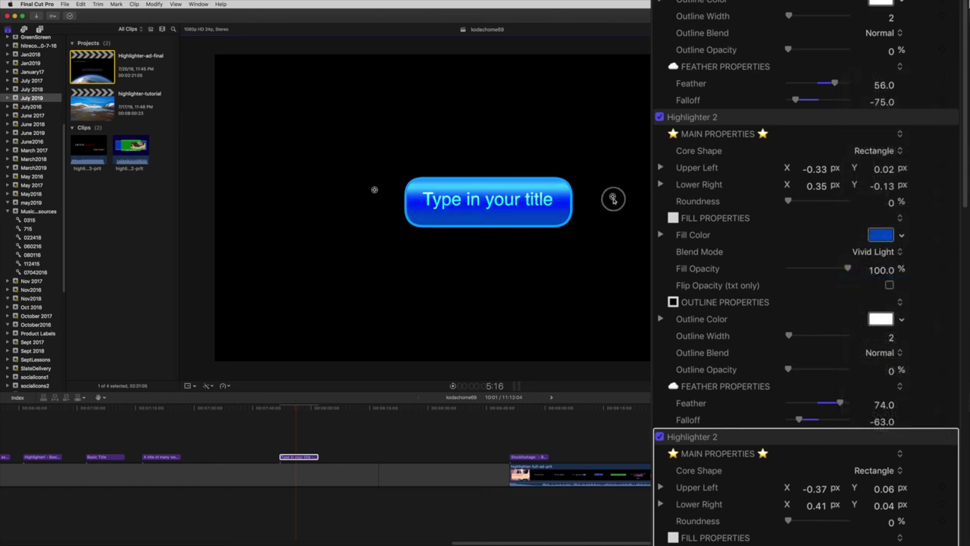
mouse_move(613, 202)
left_mouse_down()
mouse_move(611, 210)
mouse_move(613, 199)
left_mouse_up()
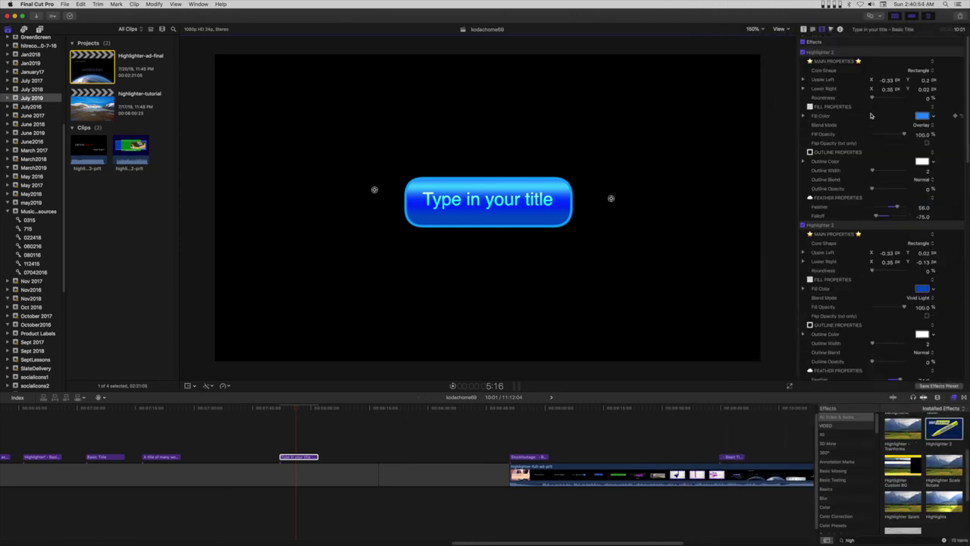
- Reshape the first two highlight layers' corners, placing the deep-blue box at -0.36, 0.01 and 0.37, -0.01
left_click(870, 55)
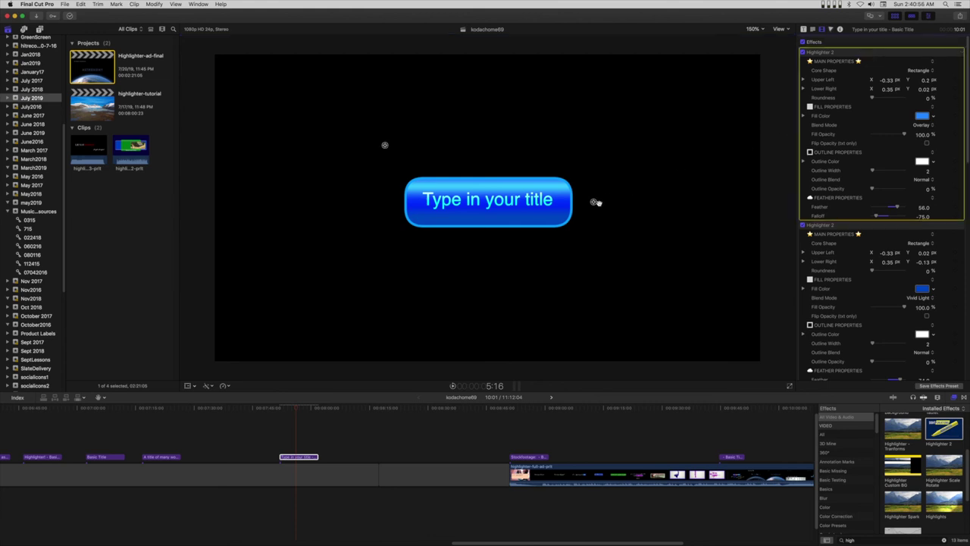
left_click_drag(593, 199, 596, 190)
scroll(893, 305, "down", 3)
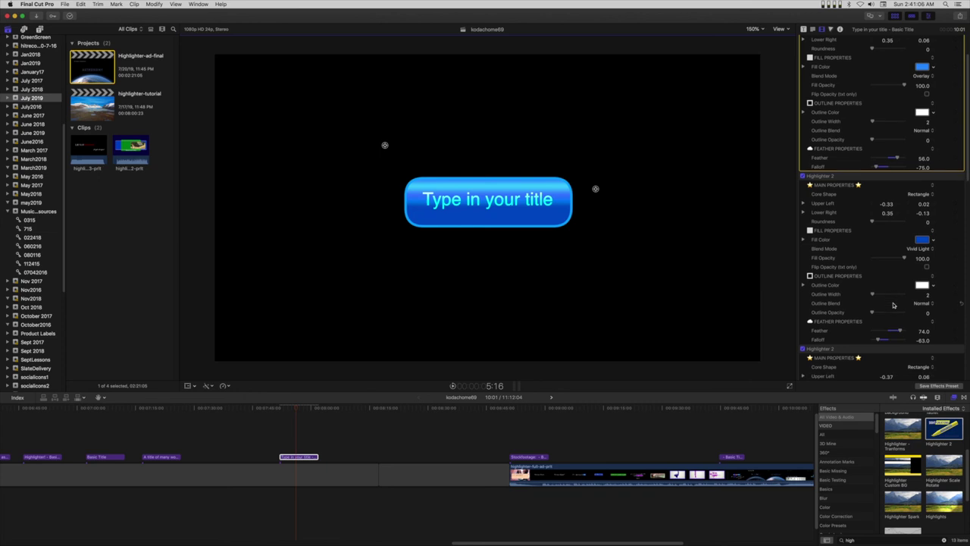
scroll(893, 305, "down", 2)
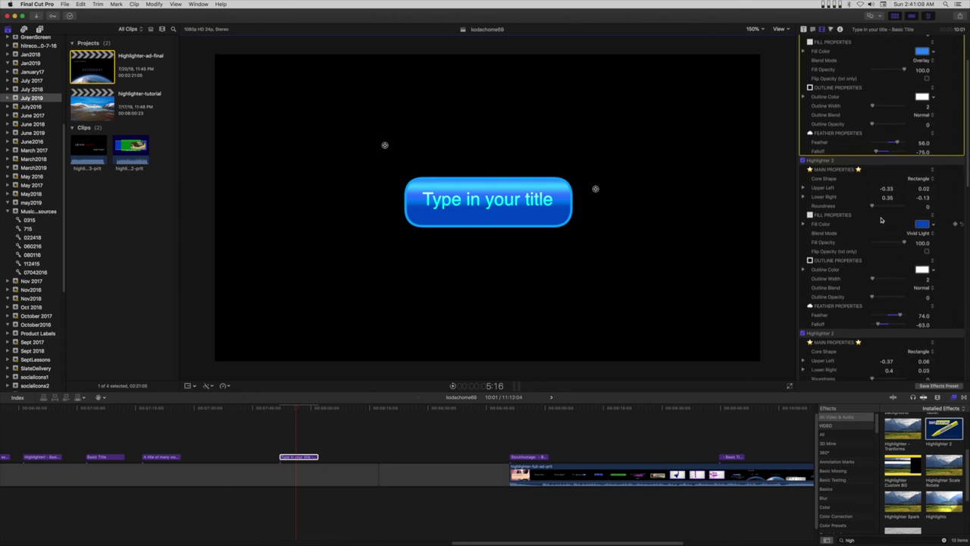
left_click(867, 163)
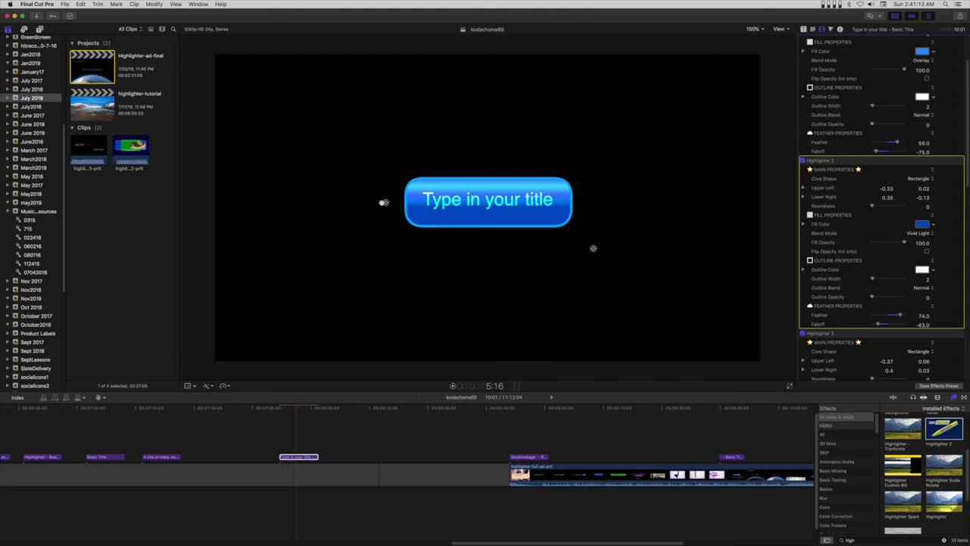
left_click_drag(385, 203, 379, 206)
left_click_drag(592, 248, 602, 213)
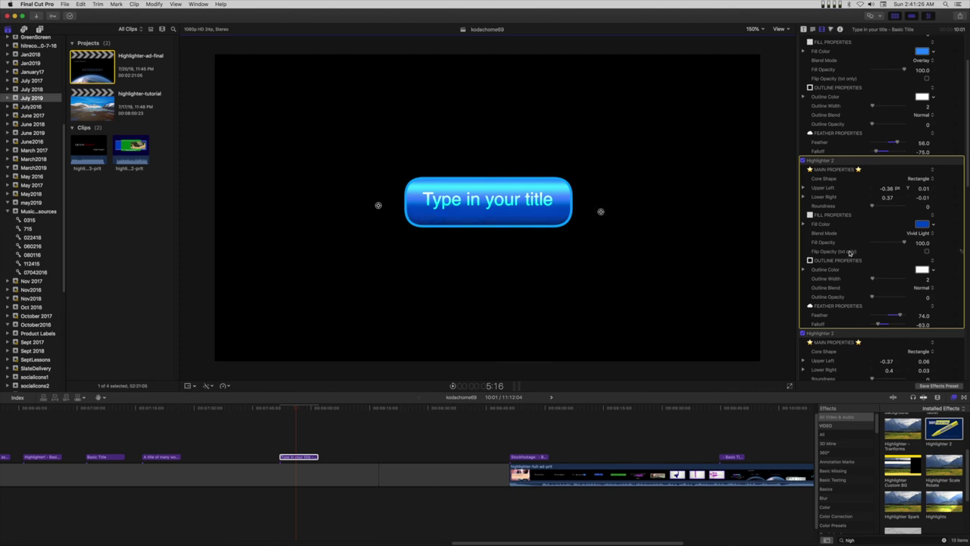